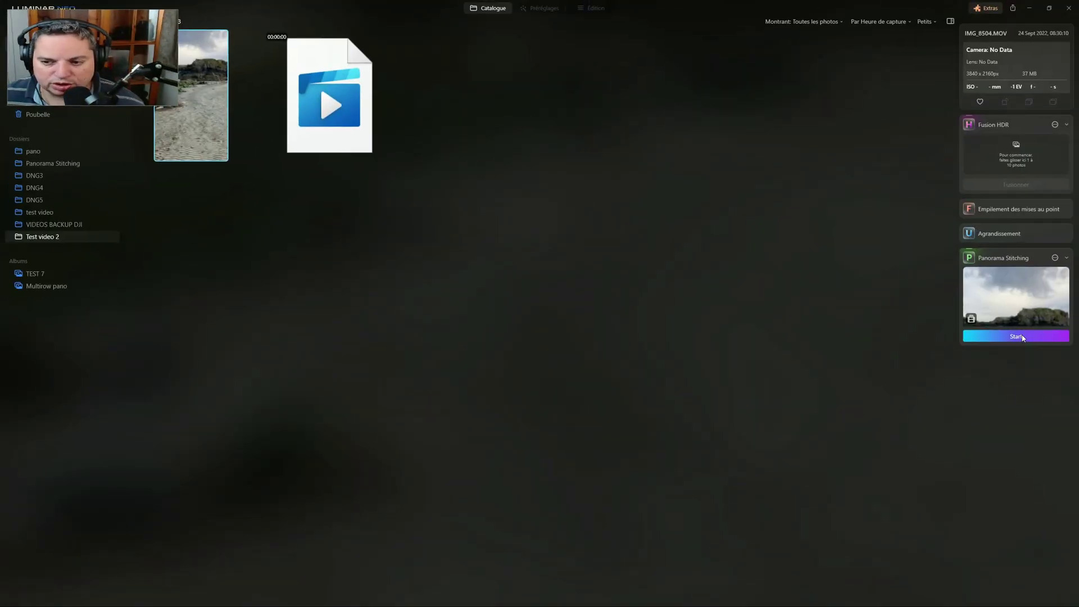
Start Panorama Stitching on IMG_8504.MOV and trim the clip to the section from about 6 to 8 seconds
left_click(1017, 337)
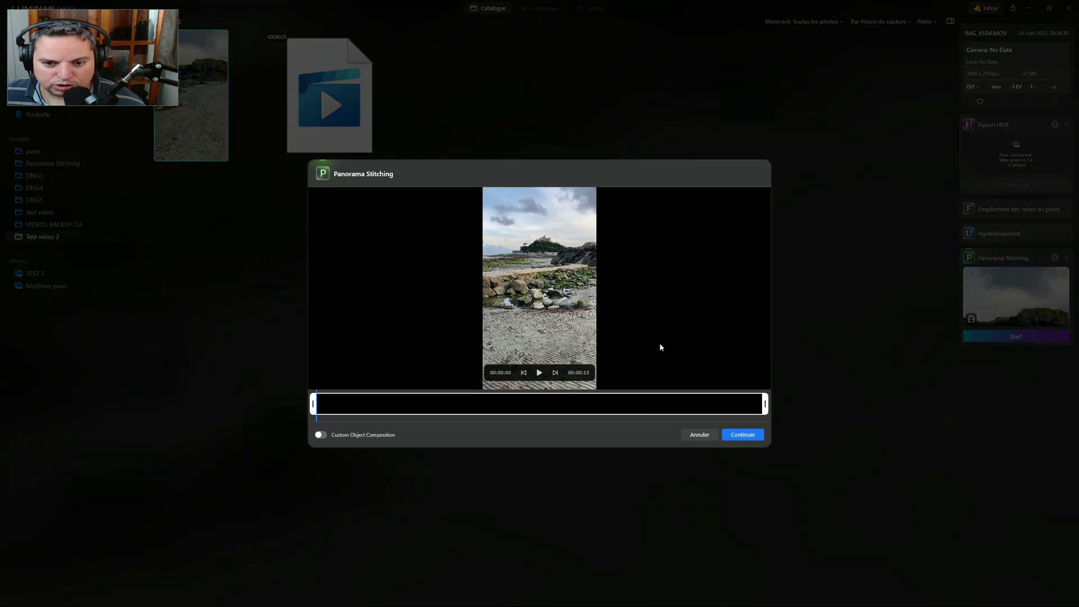
left_click(539, 372)
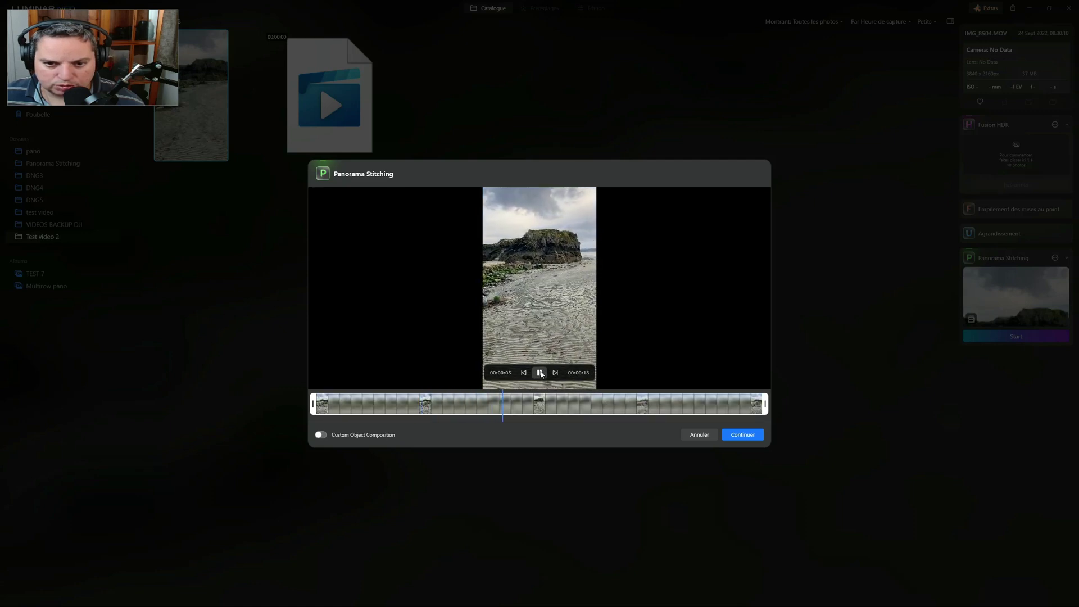
left_click(540, 373)
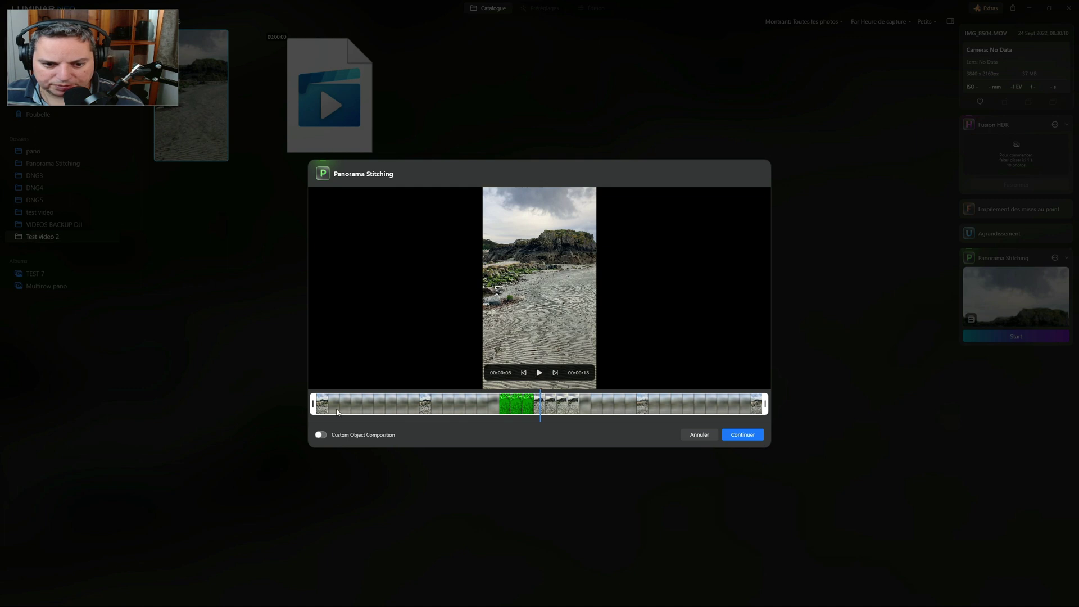
left_click_drag(311, 404, 512, 404)
left_click(528, 409)
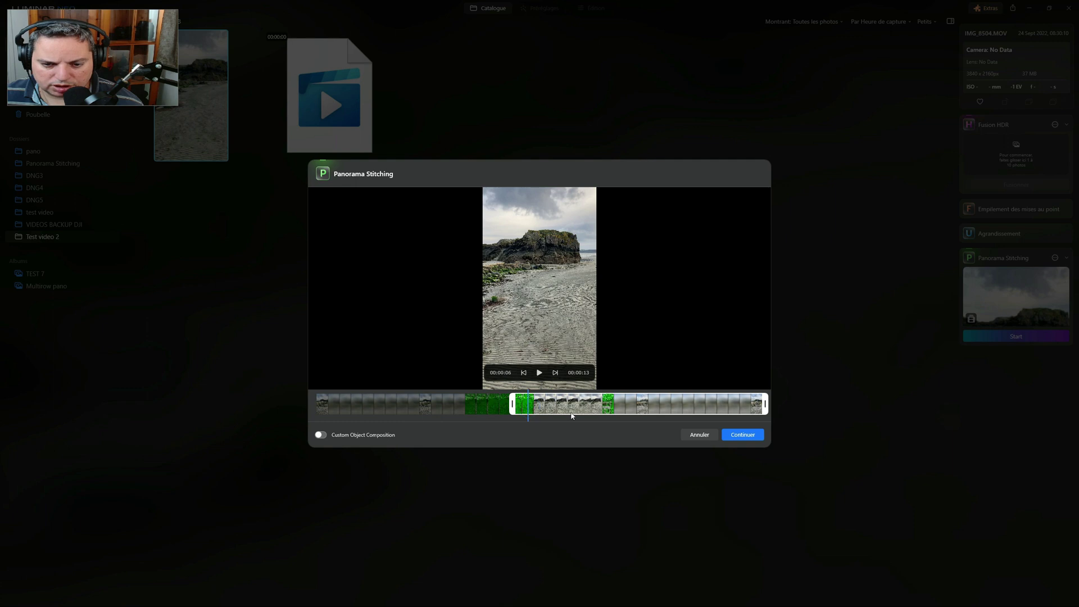
left_click_drag(766, 404, 607, 411)
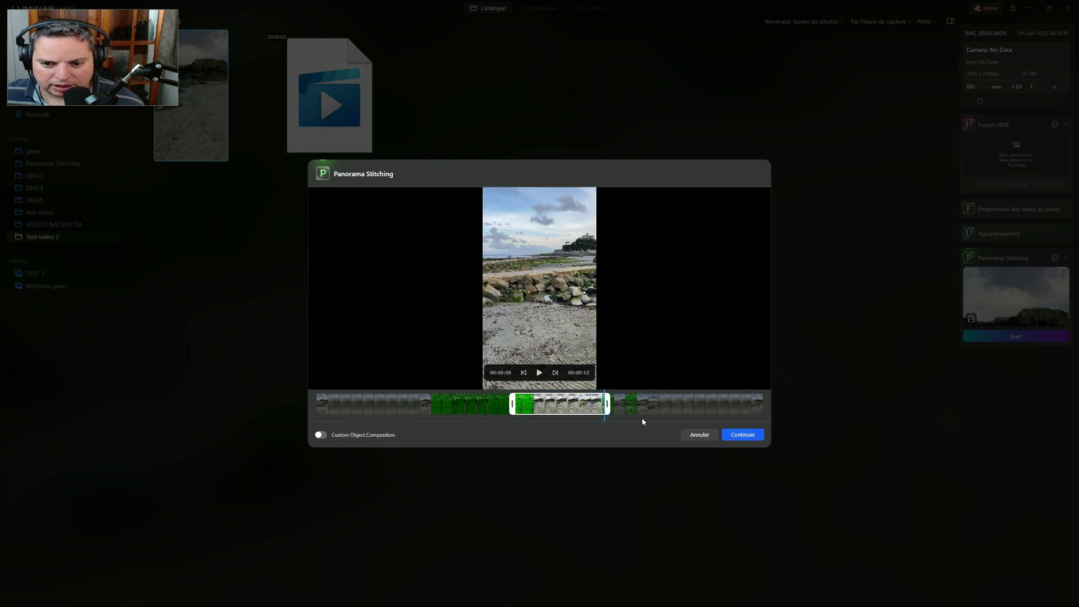
Preview the trimmed video section and continue to the stitched panorama
left_click(540, 373)
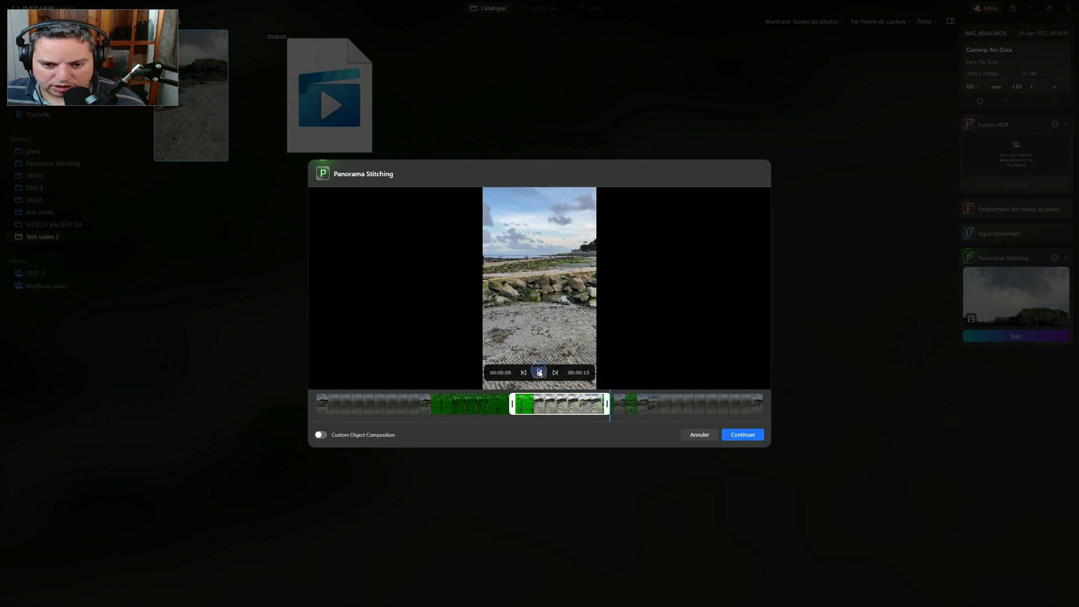
left_click(539, 373)
left_click(523, 411)
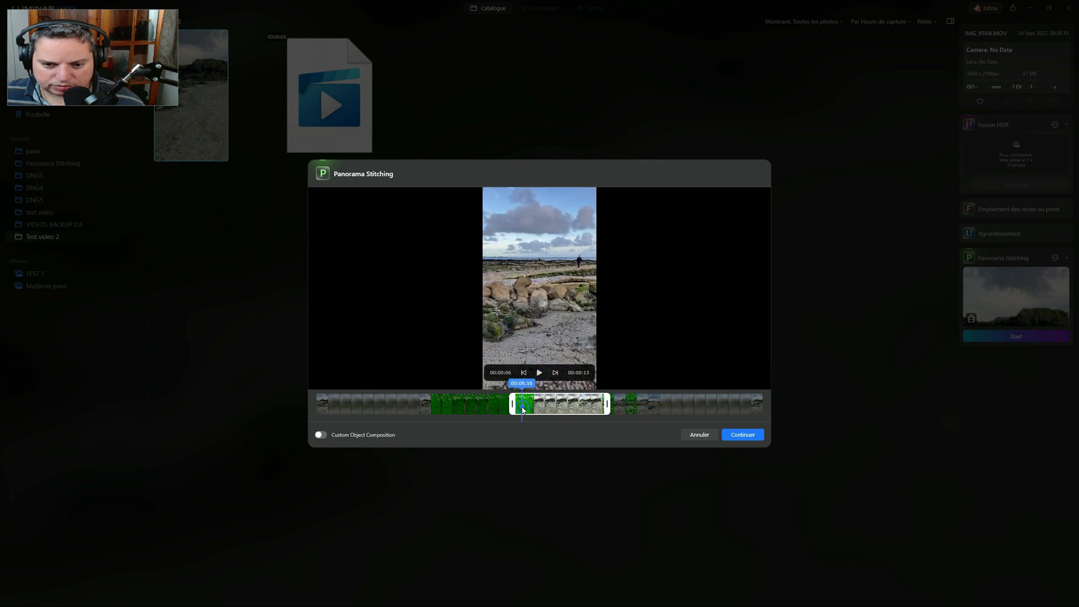
left_click(540, 373)
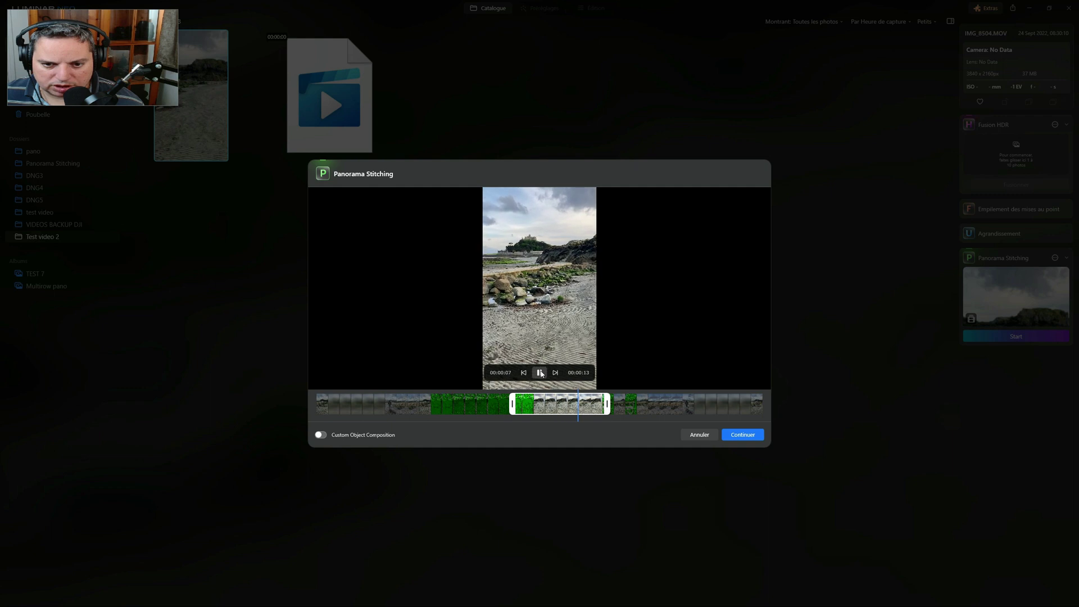
left_click(748, 436)
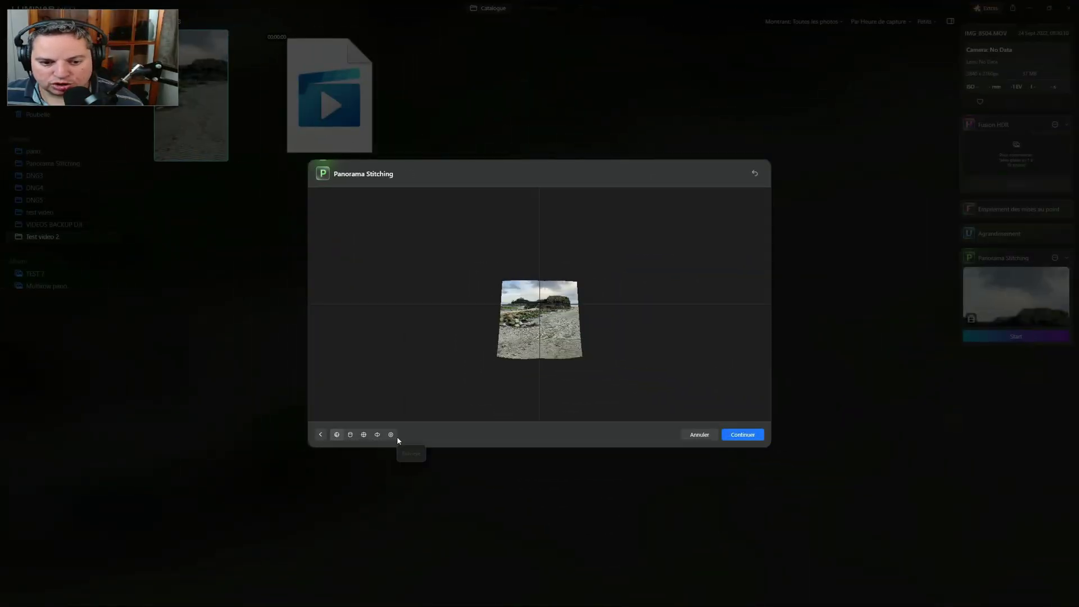
Compare the five projection modes on the stitched panorama, ending back on the first one
left_click(350, 437)
left_click(365, 436)
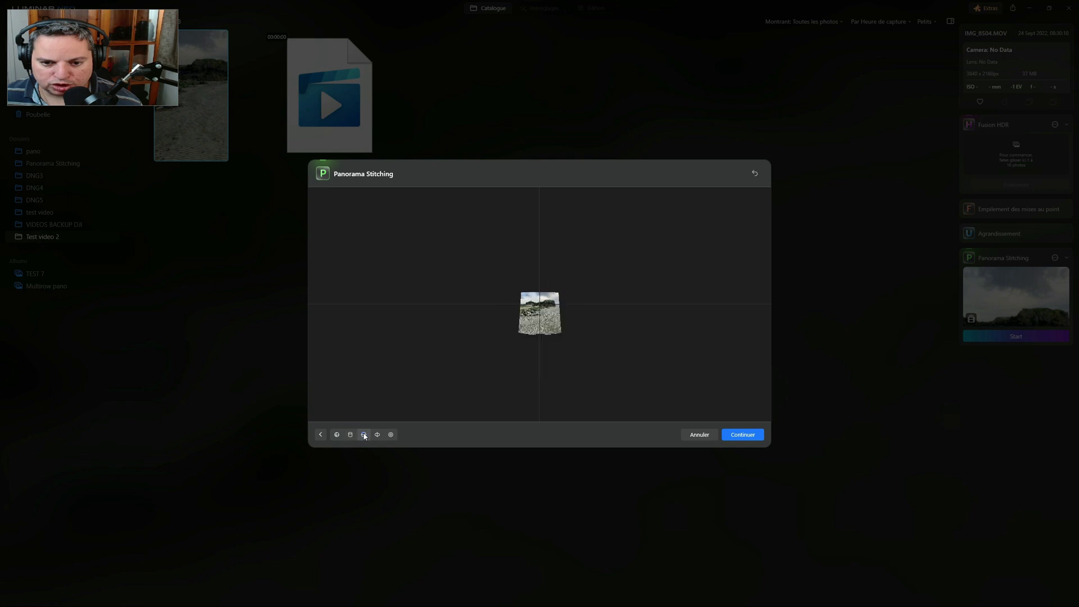
left_click(378, 436)
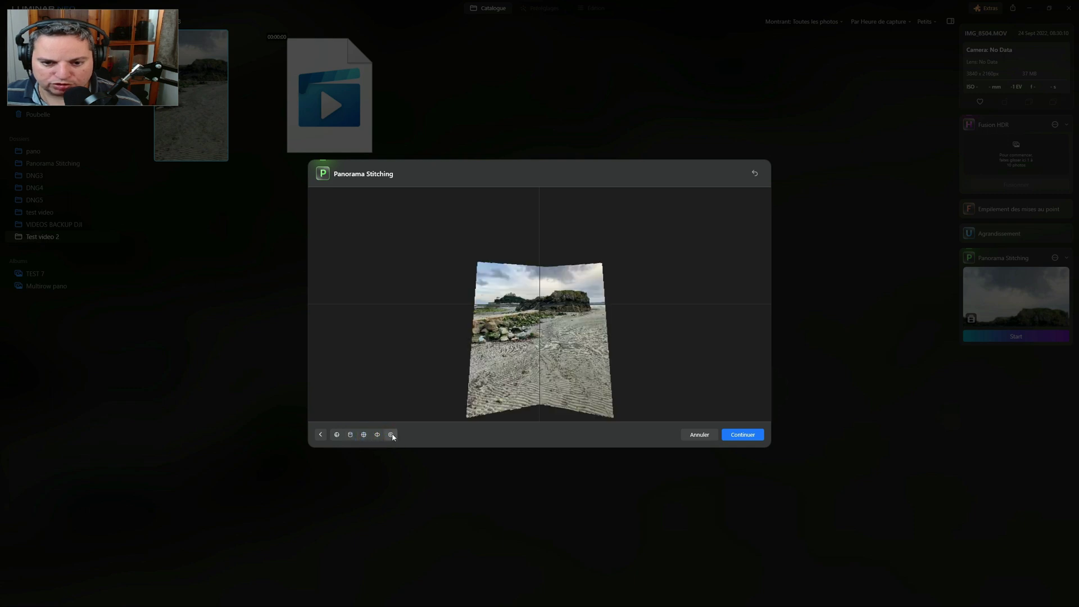
left_click(391, 435)
left_click(336, 436)
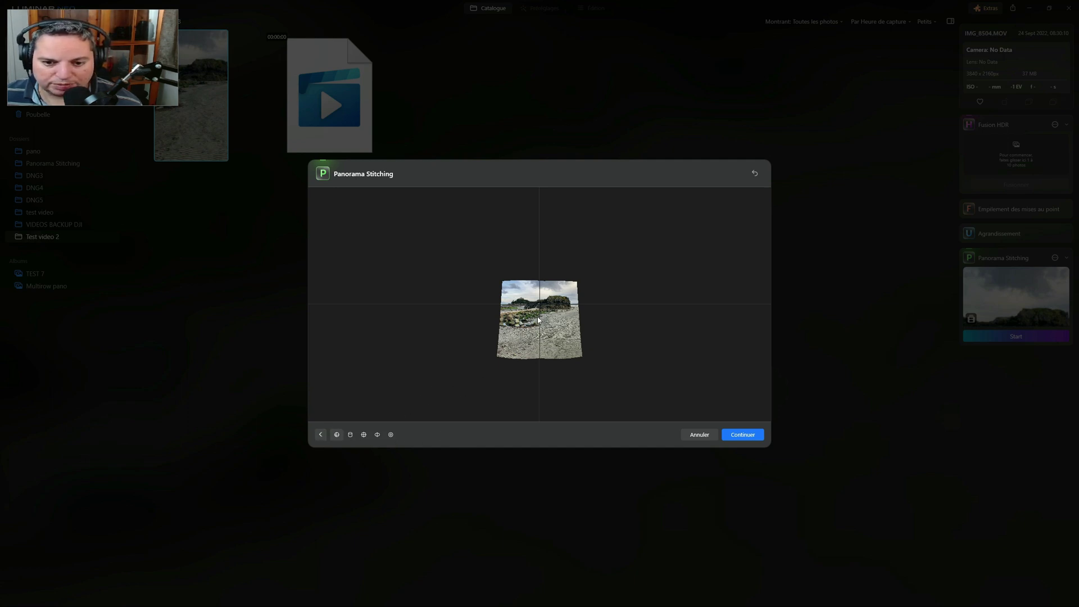
Slightly adjust the position and tilt of the stitched beach panorama against the projection guides
scroll(539, 320, "up", 5)
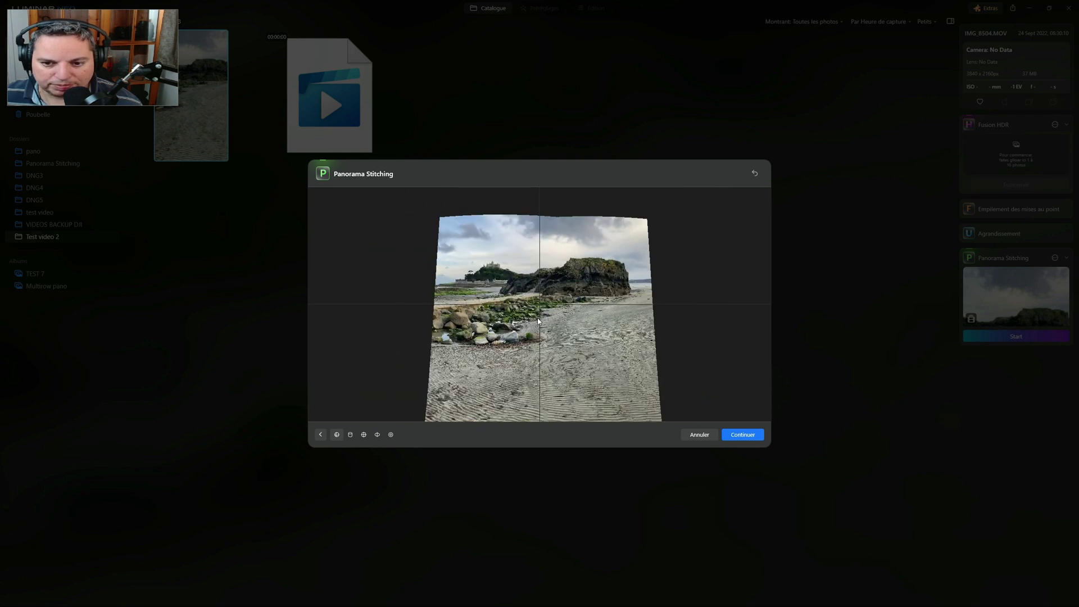
scroll(538, 322, "down", 2)
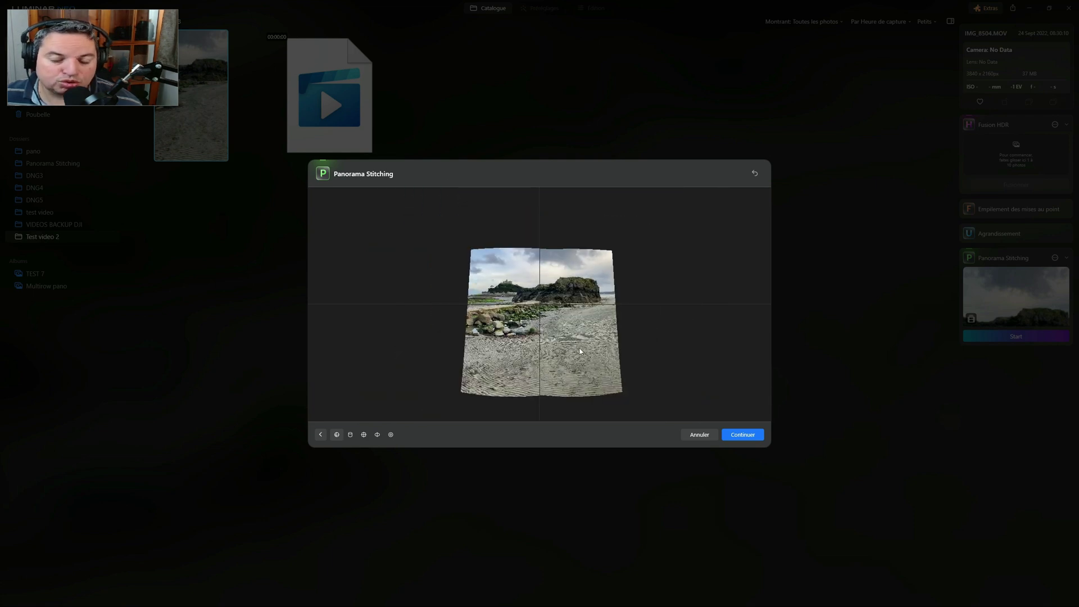
left_click_drag(562, 341, 561, 341)
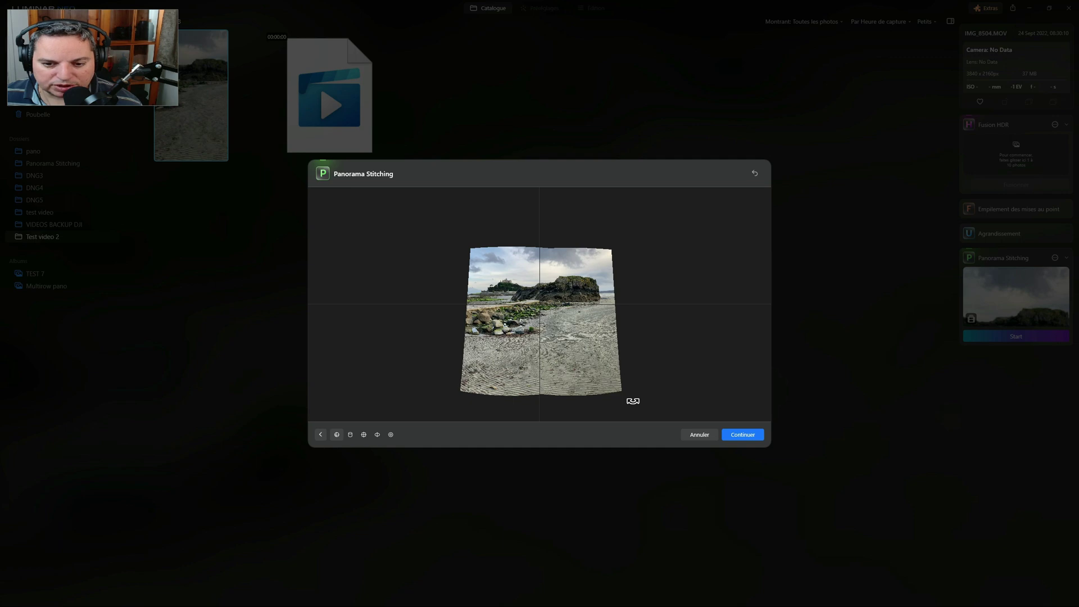
scroll(585, 355, "up", 2)
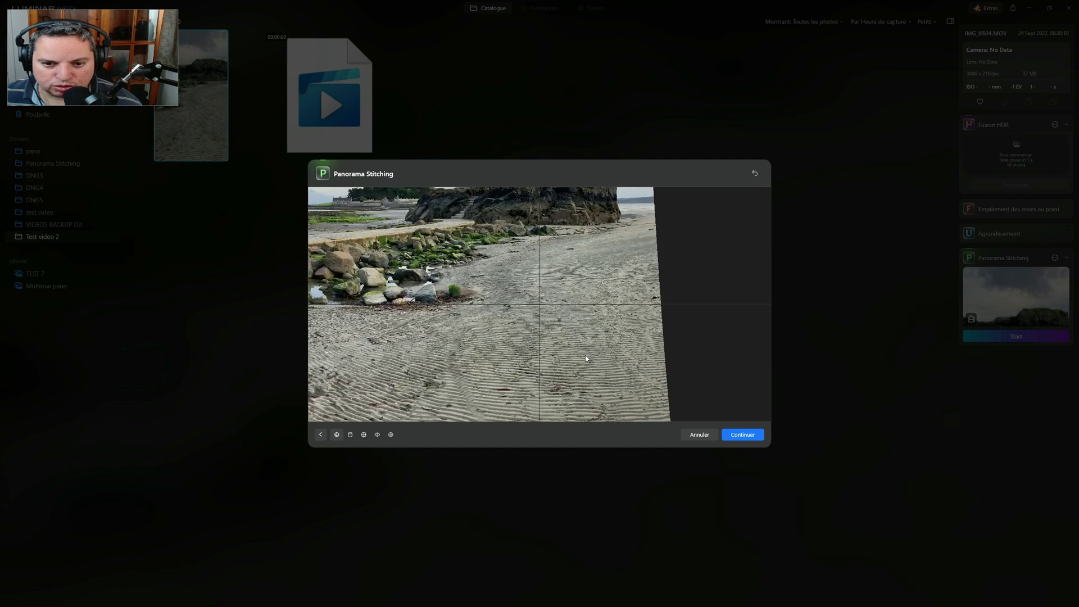
scroll(585, 358, "down", 2)
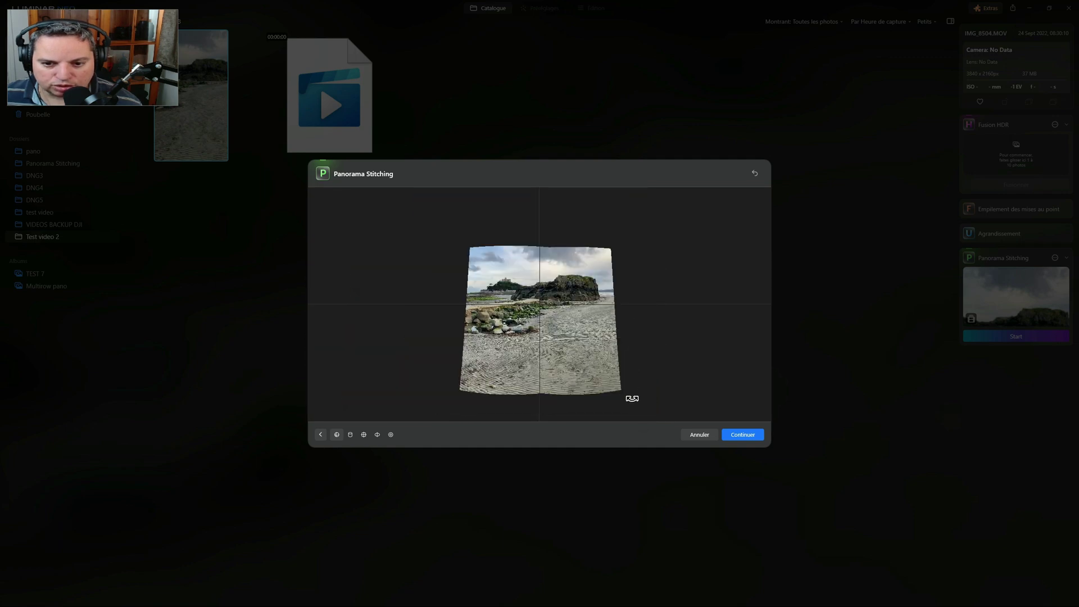
mouse_move(631, 398)
left_mouse_down()
mouse_move(642, 375)
mouse_move(622, 395)
mouse_move(644, 374)
mouse_move(616, 396)
mouse_move(514, 377)
mouse_move(656, 384)
mouse_move(620, 402)
mouse_move(627, 395)
left_mouse_up()
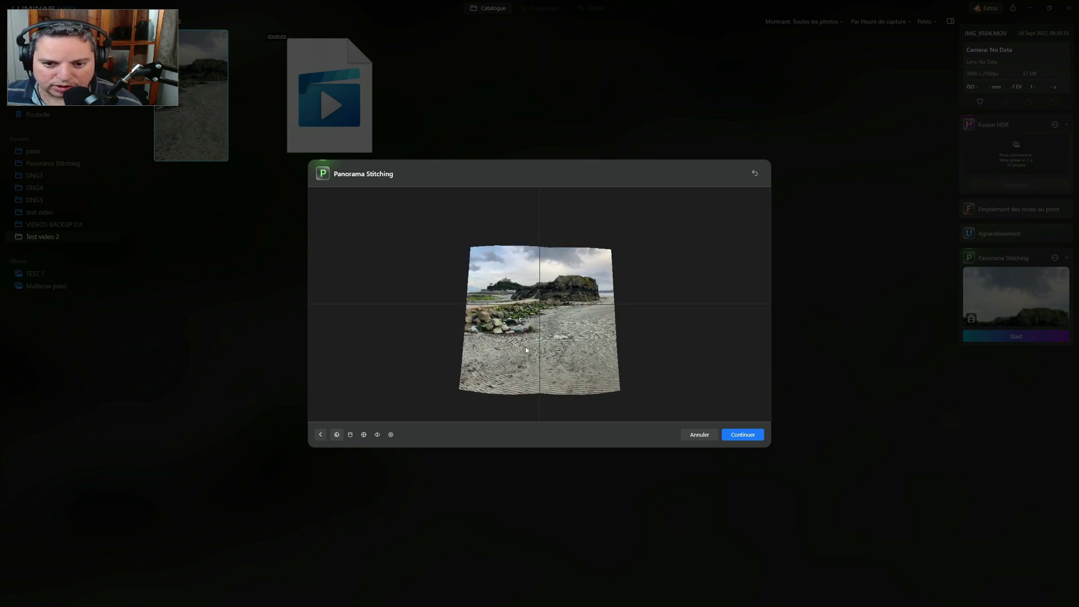
Inspect the stitched sand and rocks up close and reposition the panorama relative to the centre guides
scroll(540, 355, "up", 3)
scroll(581, 329, "down", 2)
scroll(565, 343, "up", 2)
scroll(560, 341, "down", 2)
scroll(560, 332, "up", 2)
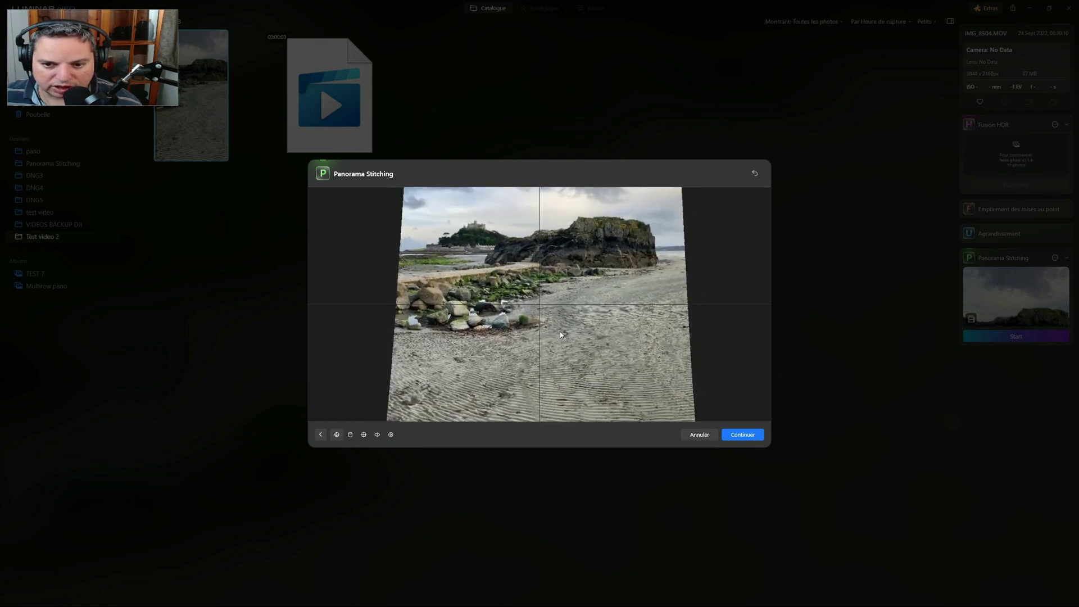
scroll(608, 275, "down", 3)
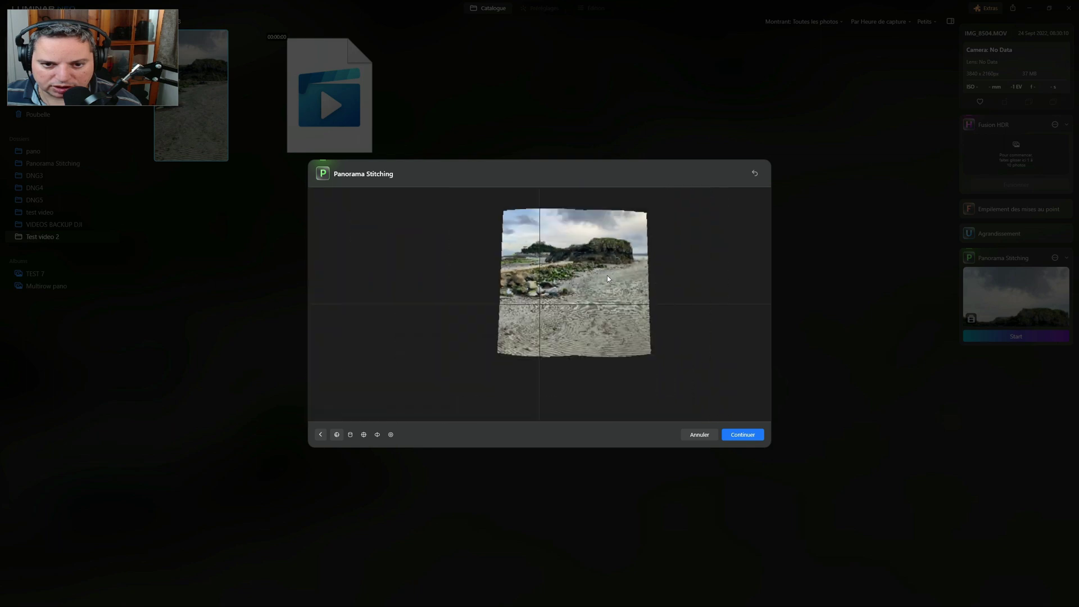
left_click(609, 311)
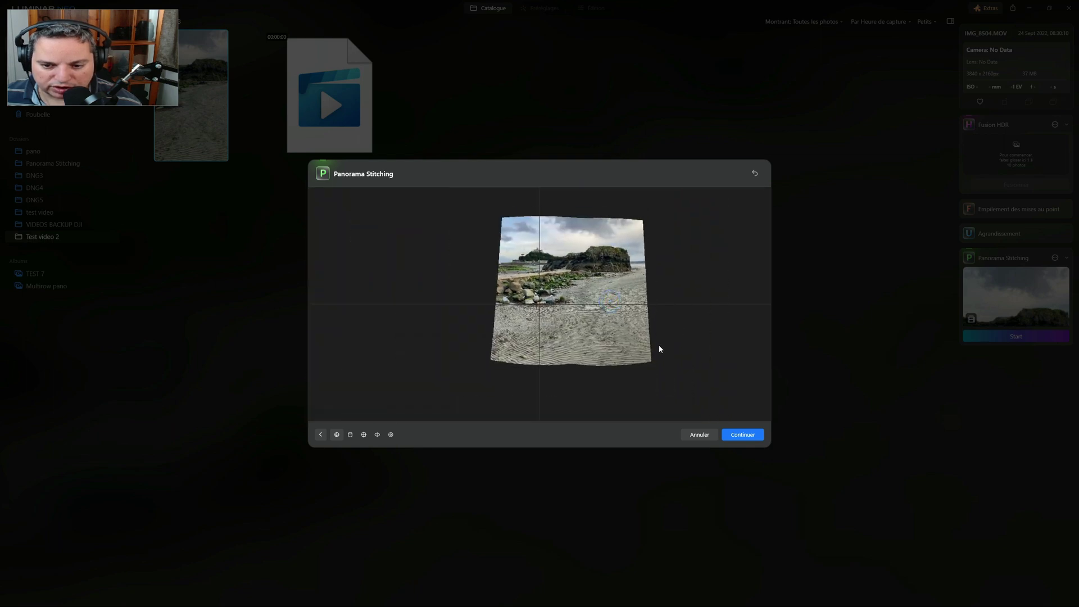
left_click_drag(579, 280, 556, 329)
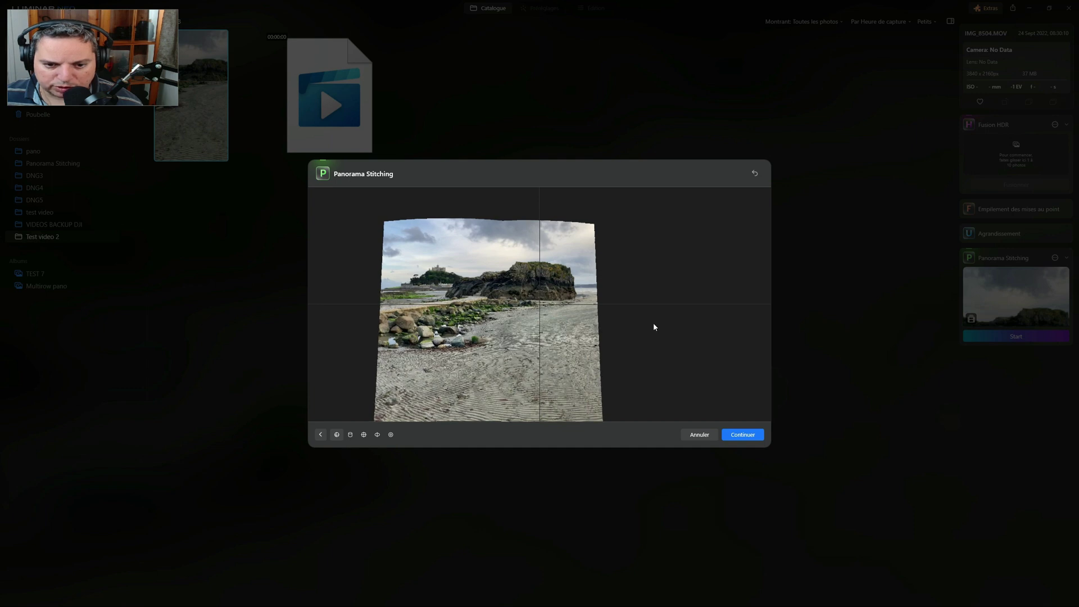
Accept the projection, maximize the crop area and crop the panorama
left_click(753, 438)
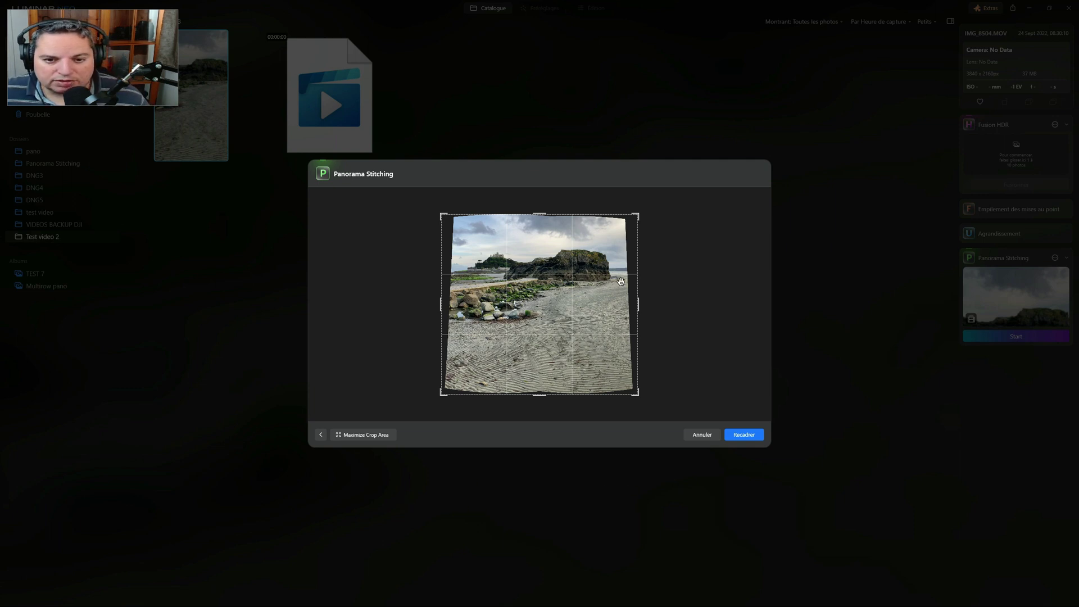
left_click(380, 439)
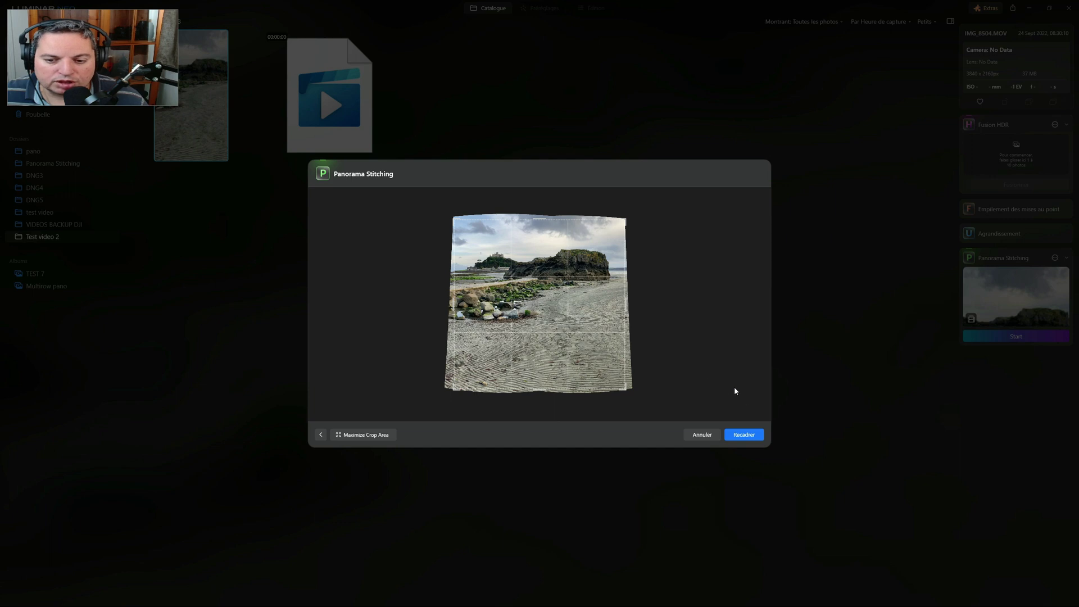
left_click(748, 435)
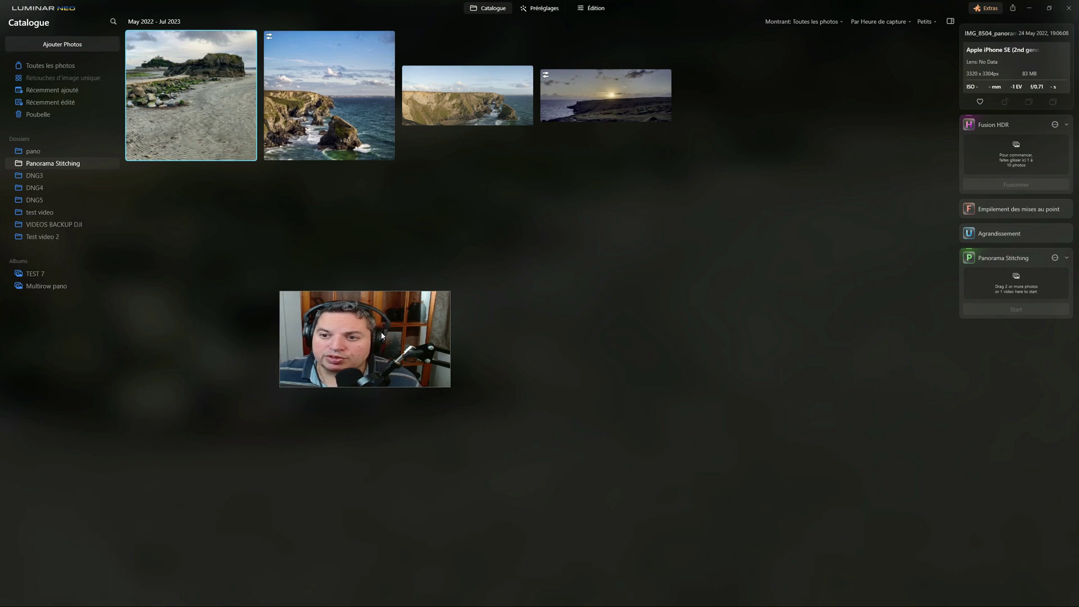
Browse the purchased presets for the beach panorama and view the Gloomy Atmosphere collection
left_click(540, 7)
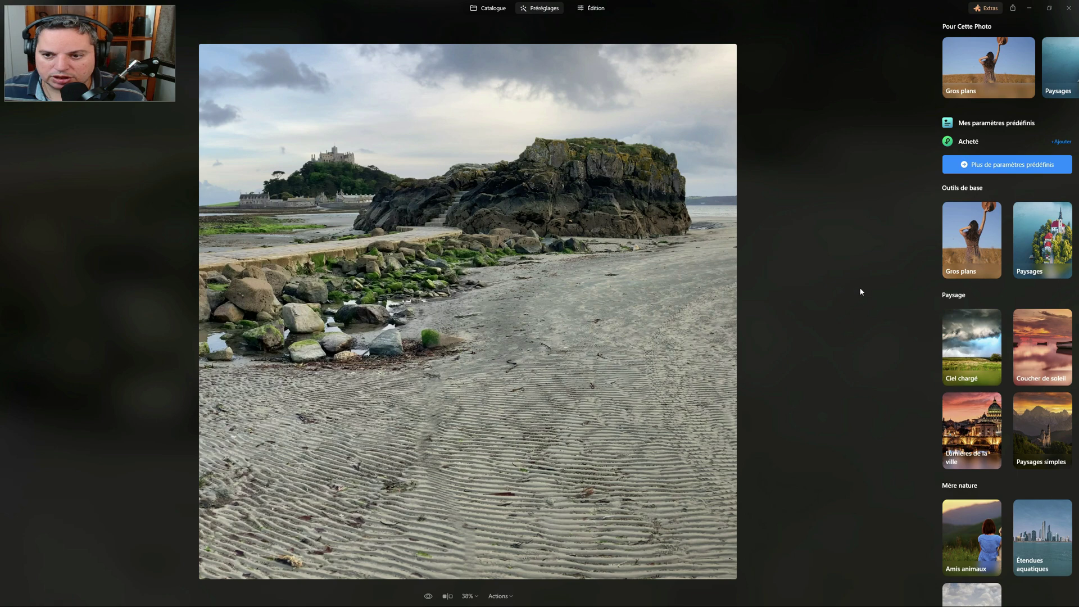
left_click(981, 142)
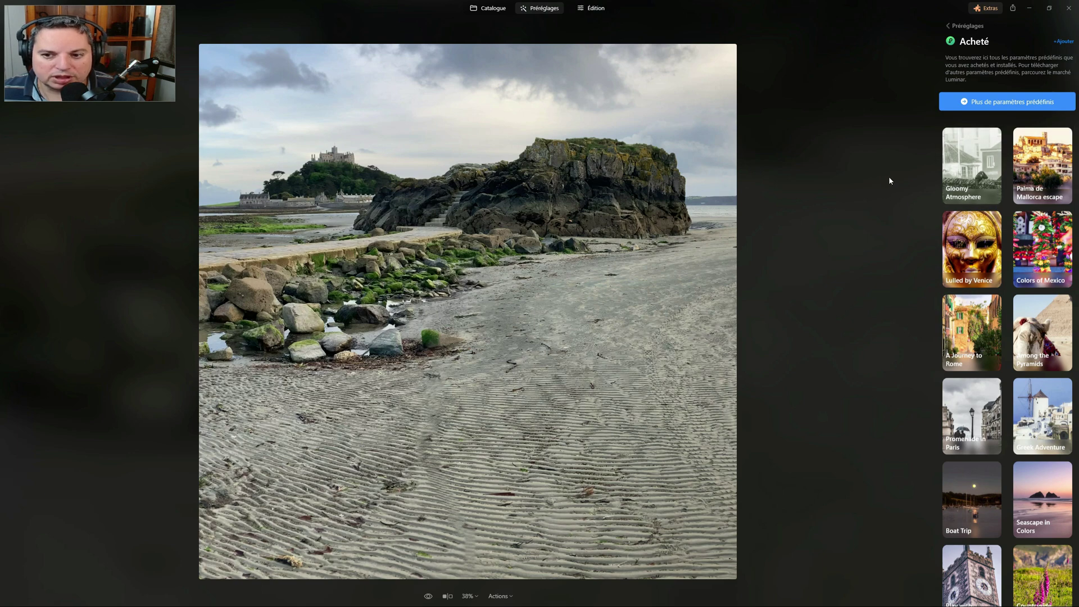
left_click(956, 175)
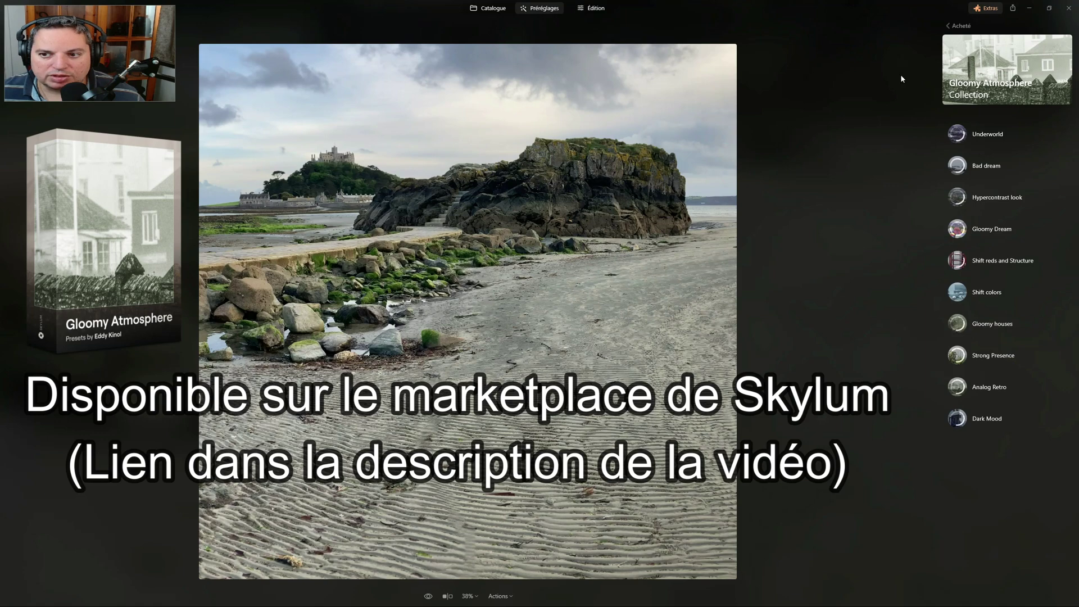
left_click(955, 26)
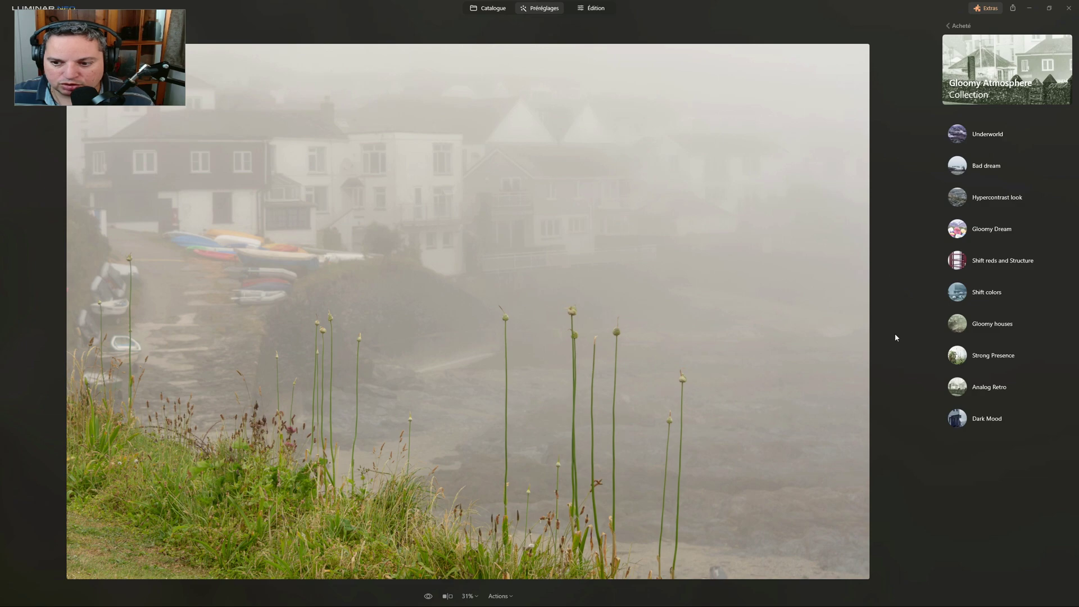
Apply the Gloomy houses preset to the foggy harbour photo and compare it before and after
left_click(949, 324)
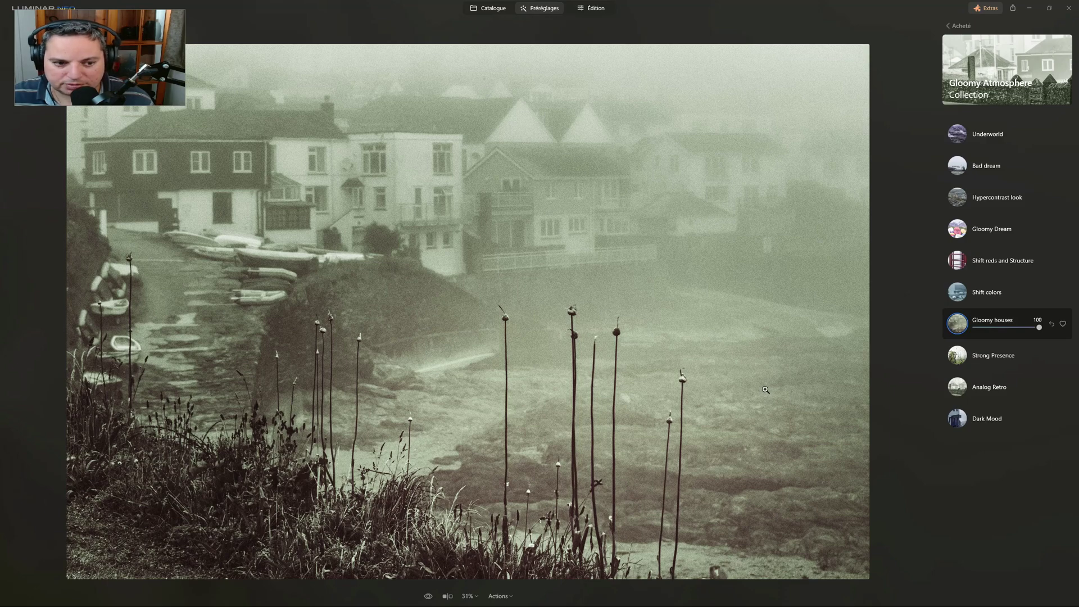
left_click(429, 597)
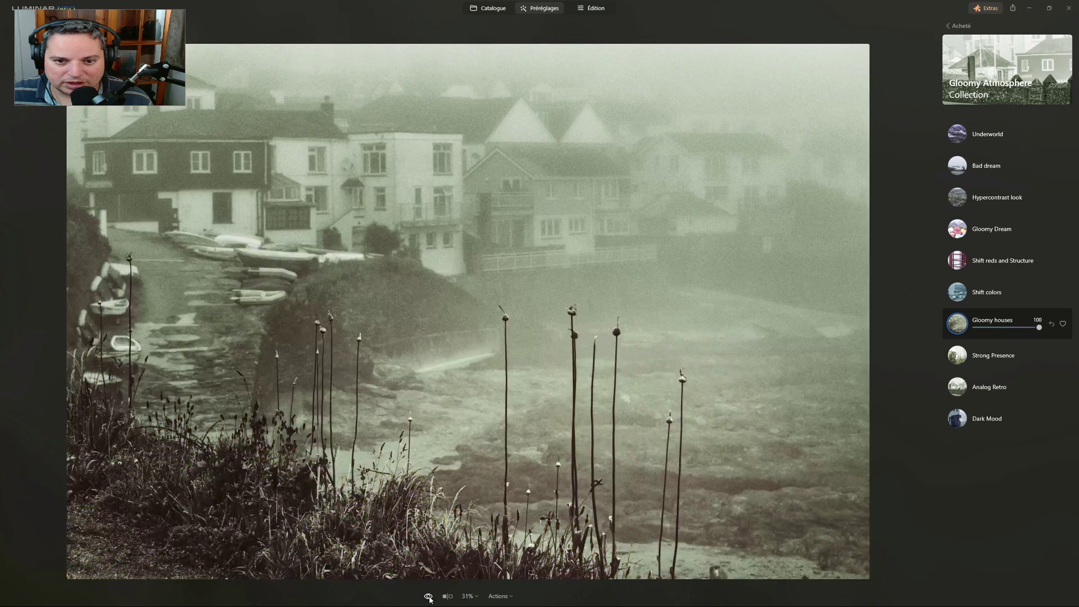
left_click(448, 596)
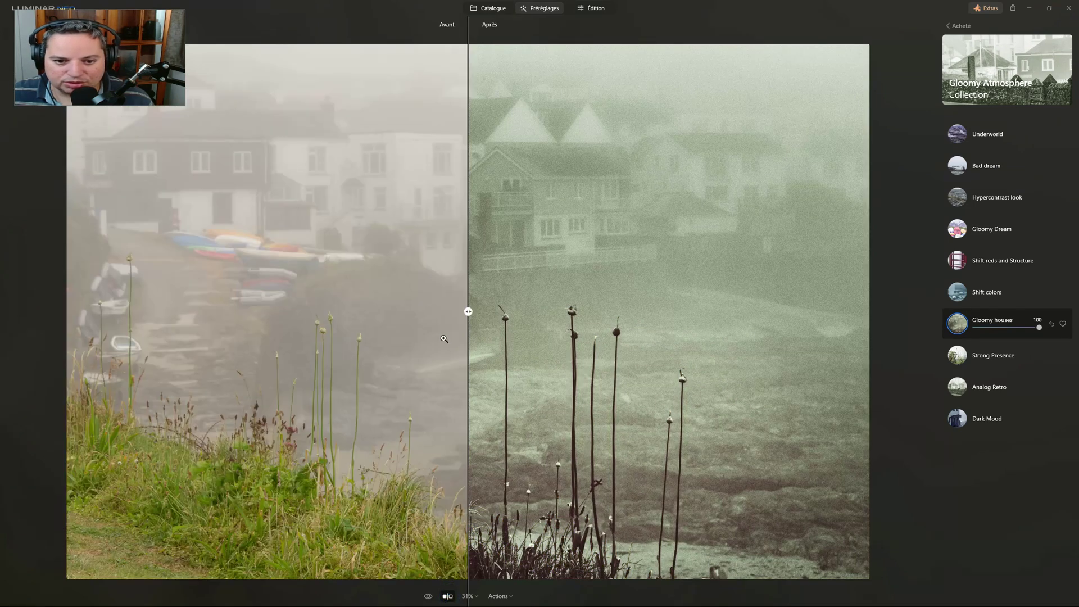
left_click_drag(469, 312, 111, 312)
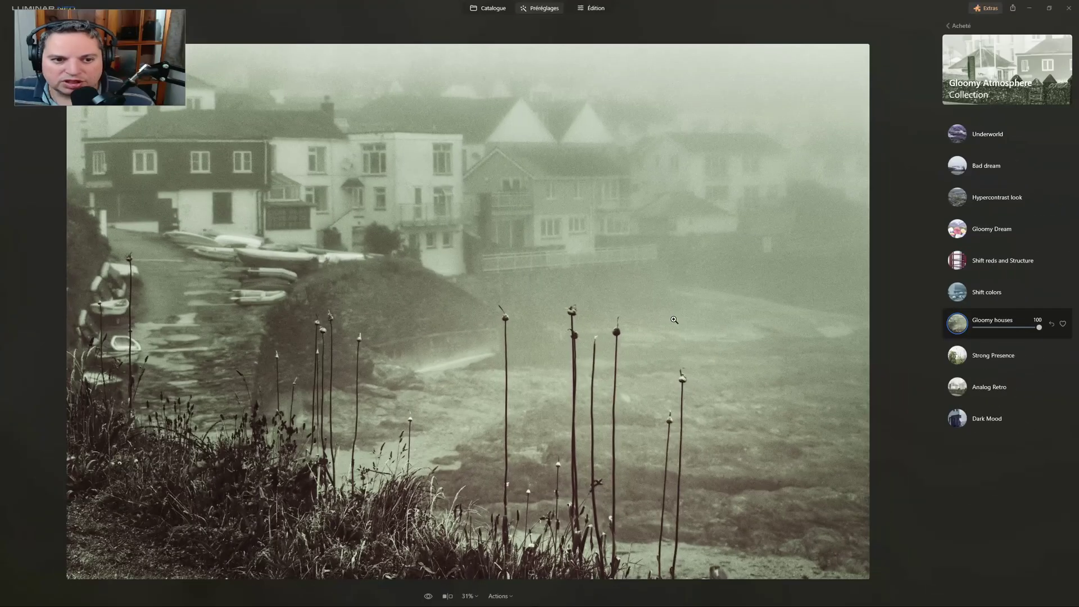
Select the red telephone box photo in the catalogue and show the presets for it
left_click(489, 8)
left_click(167, 210)
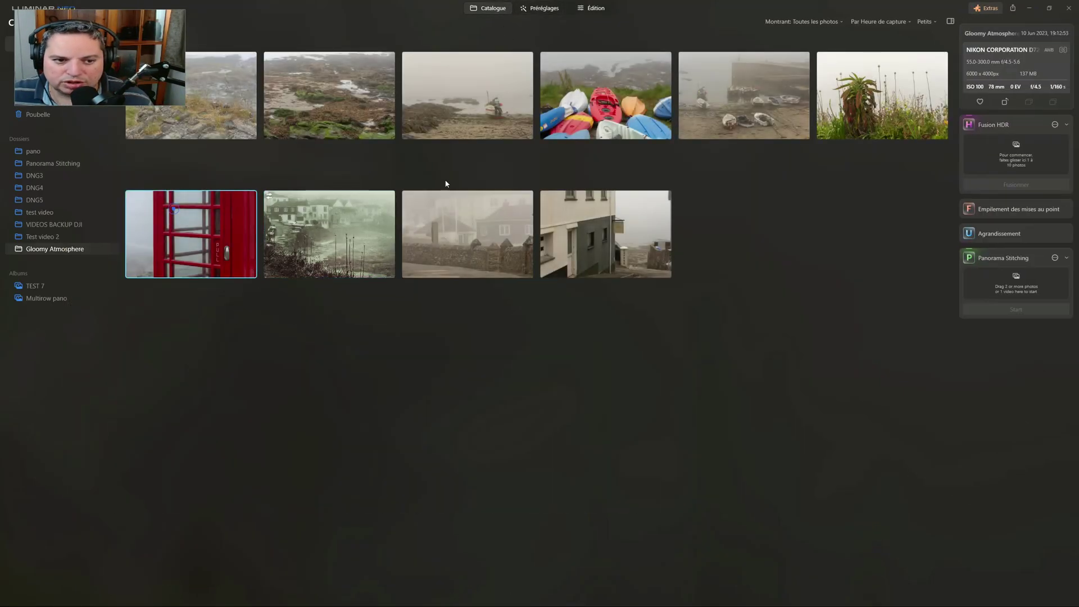
left_click(545, 8)
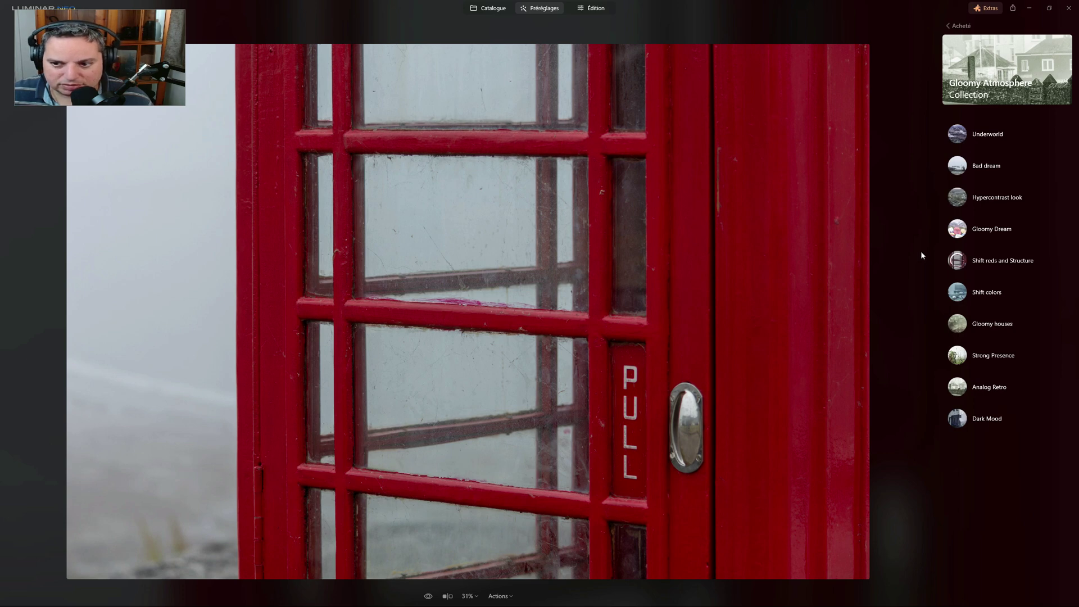
Apply the Shift reds and Structure preset at strength 100 to the telephone box photo and show the edits it contains
left_click(960, 258)
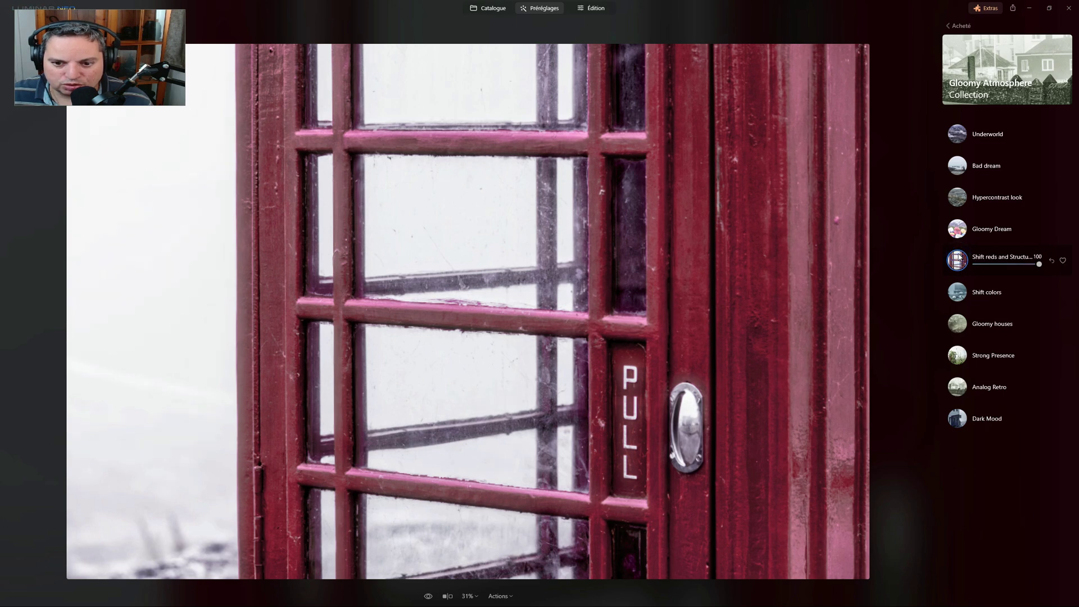
left_click_drag(428, 597, 428, 597)
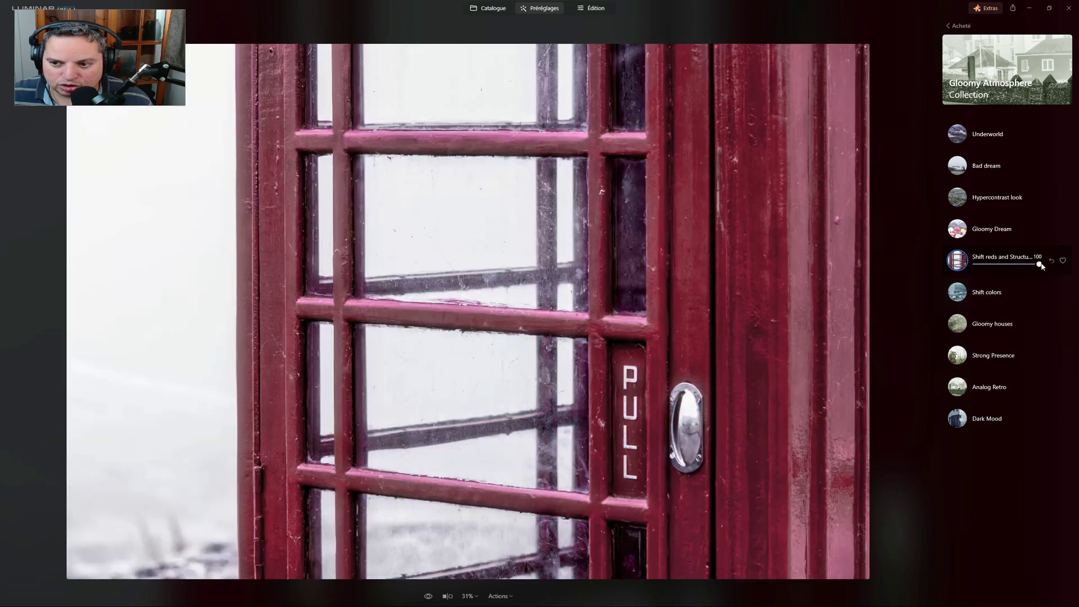
left_click_drag(1040, 264, 948, 269)
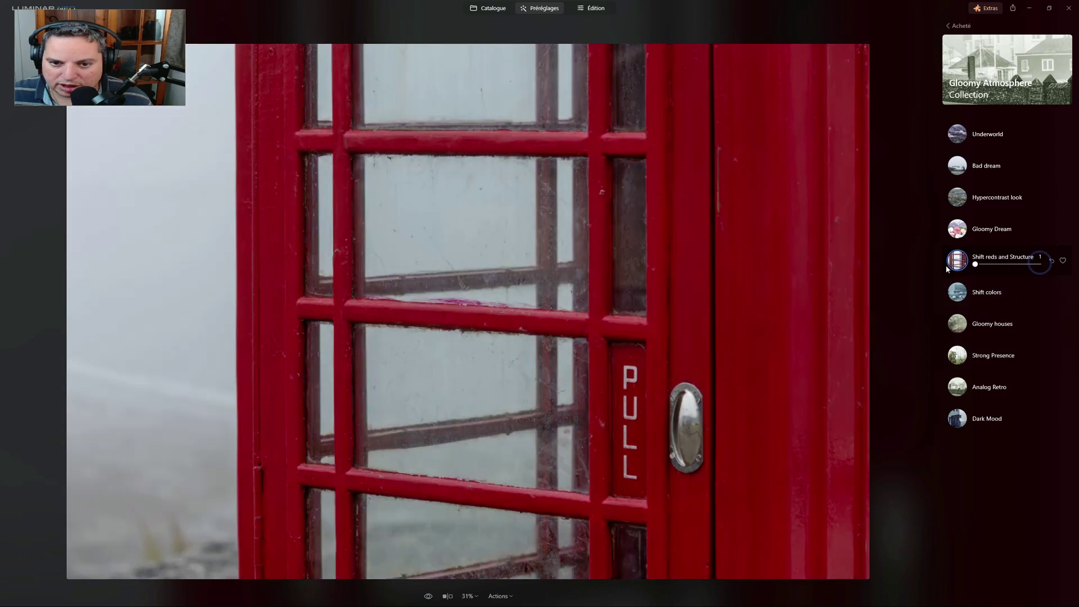
left_click_drag(1026, 266, 1043, 265)
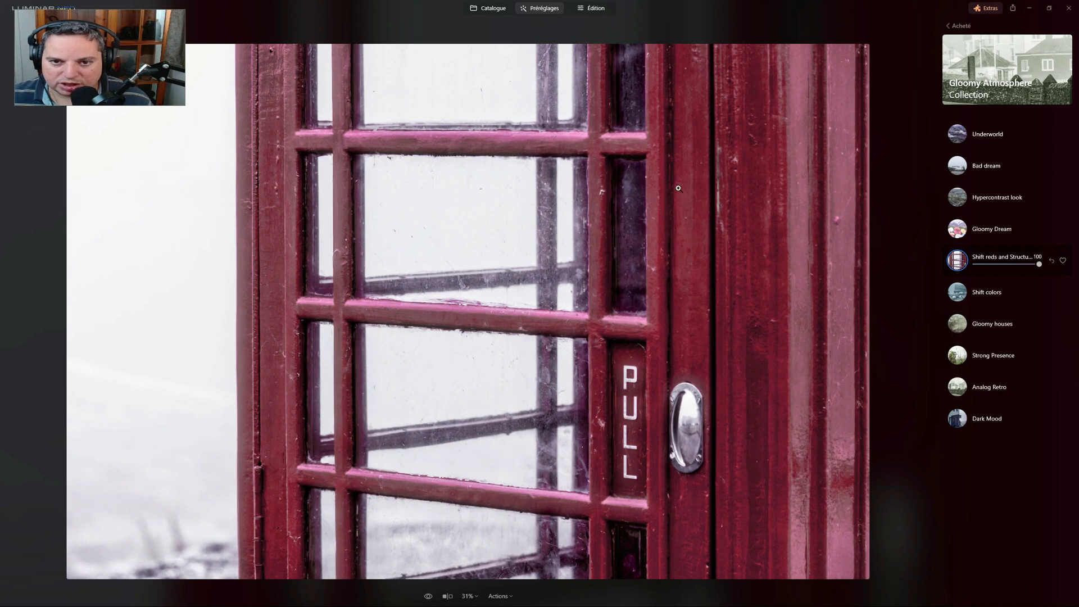
left_click(591, 8)
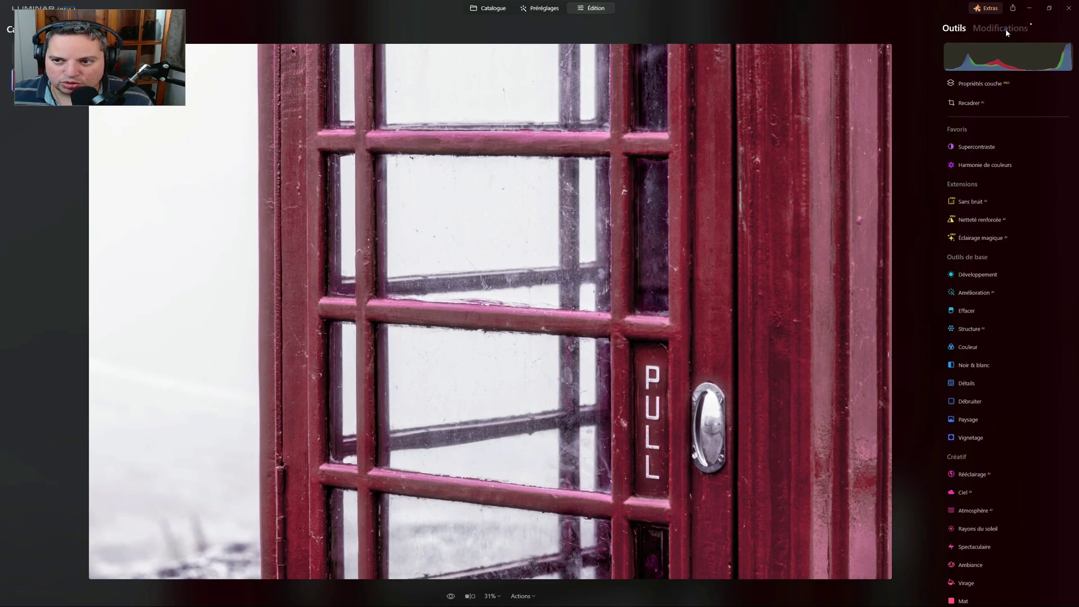
left_click(1007, 28)
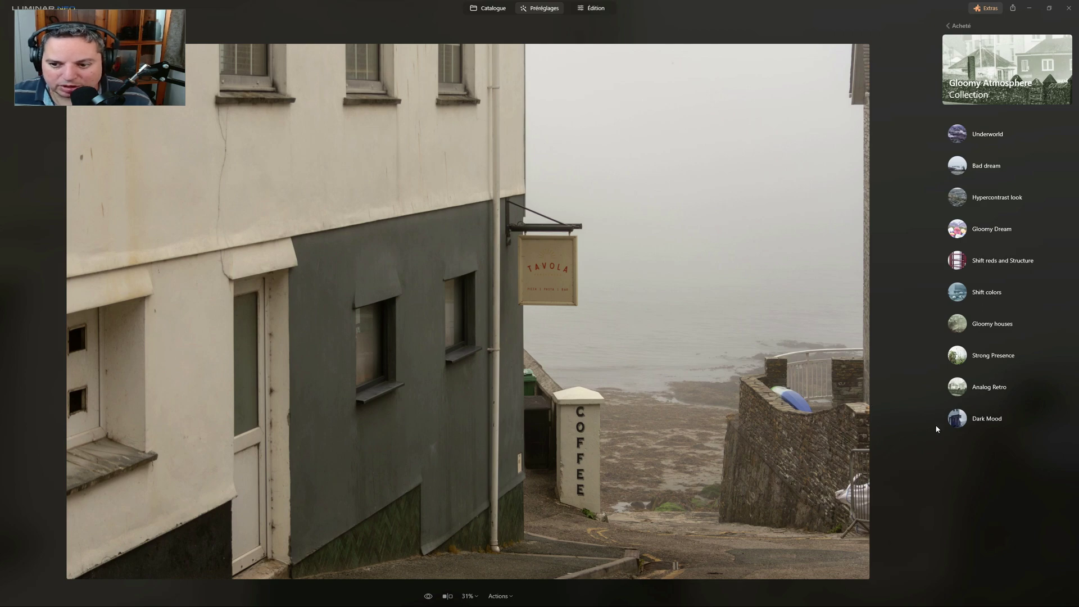
Try Dark Mood on the coffee sign photo, replace it with Shift reds and Structure, and compare before and after
left_click(956, 418)
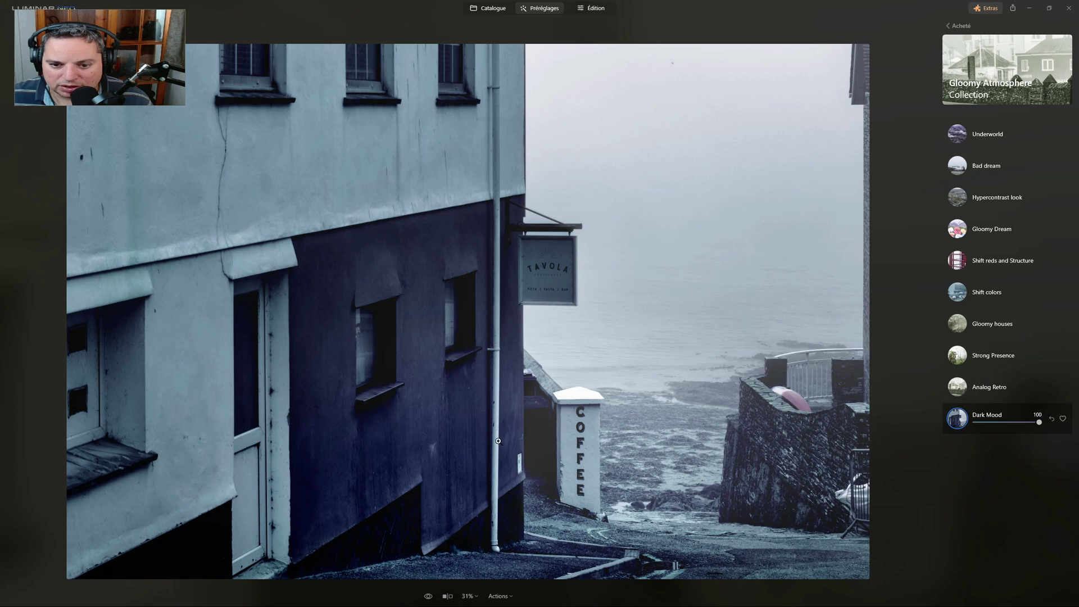
left_click(429, 597)
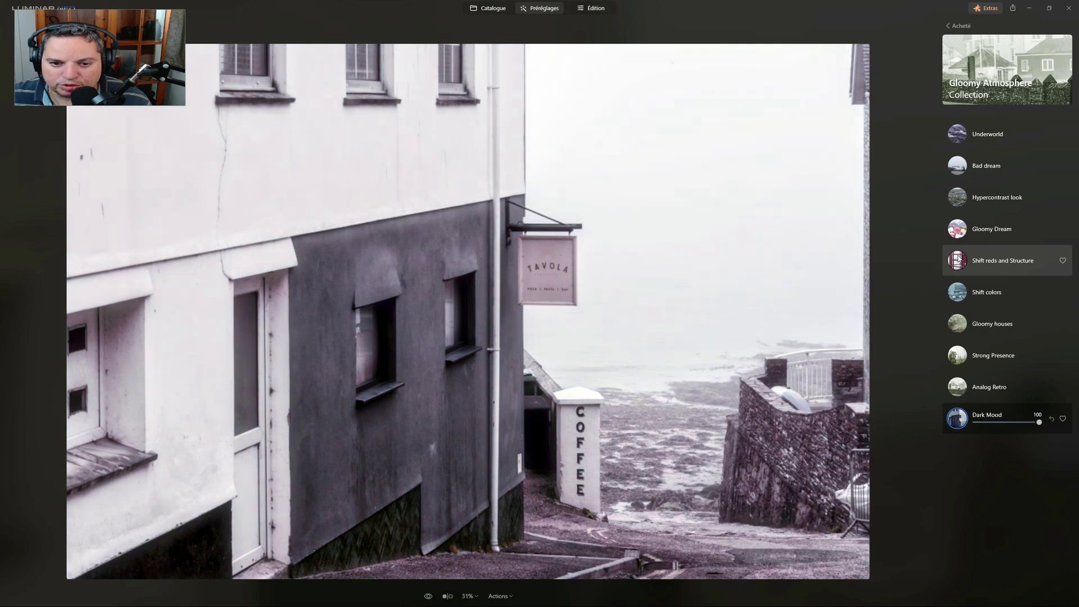
left_click(958, 260)
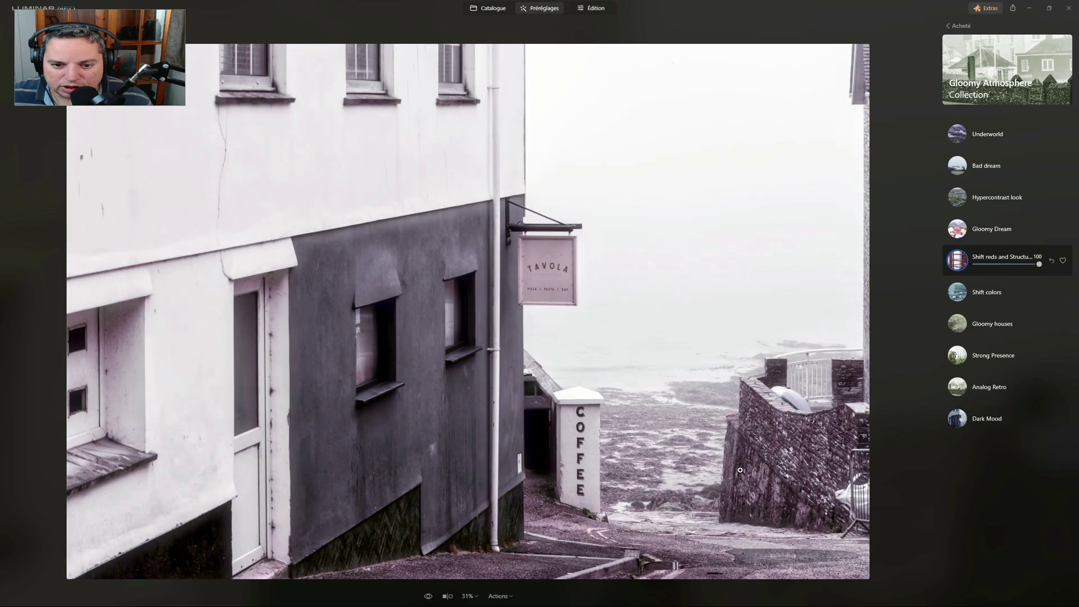
left_click(428, 598)
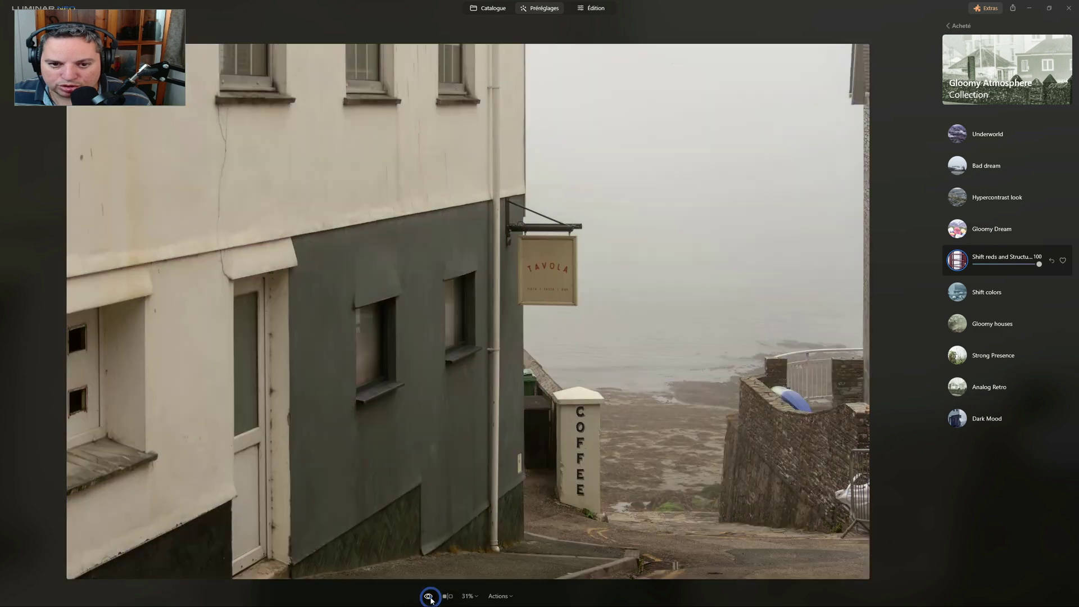
left_click(448, 596)
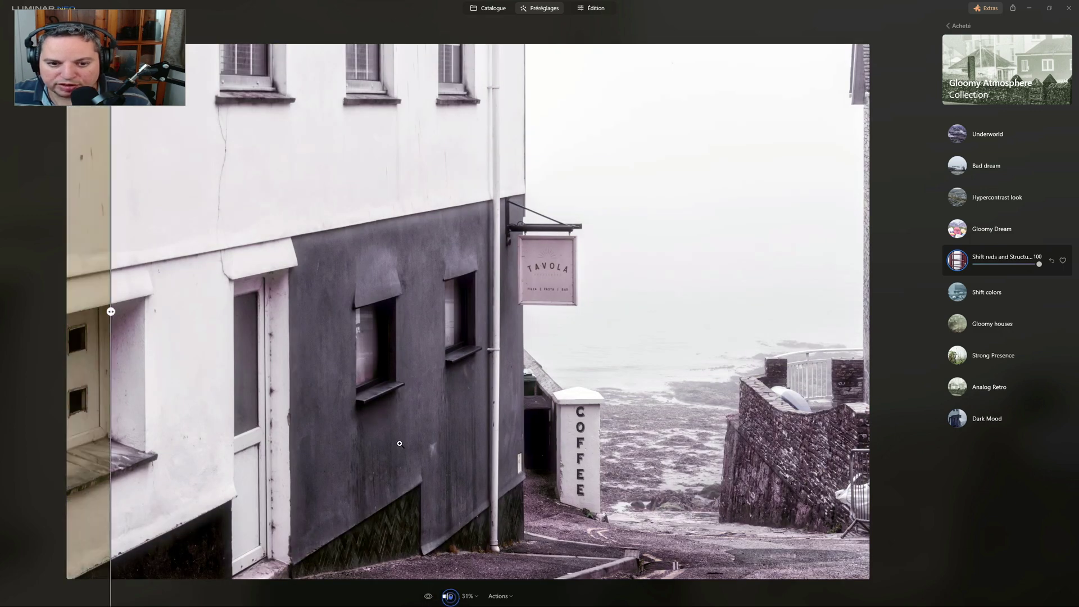
mouse_move(110, 309)
left_mouse_down()
mouse_move(509, 308)
mouse_move(111, 312)
left_mouse_up()
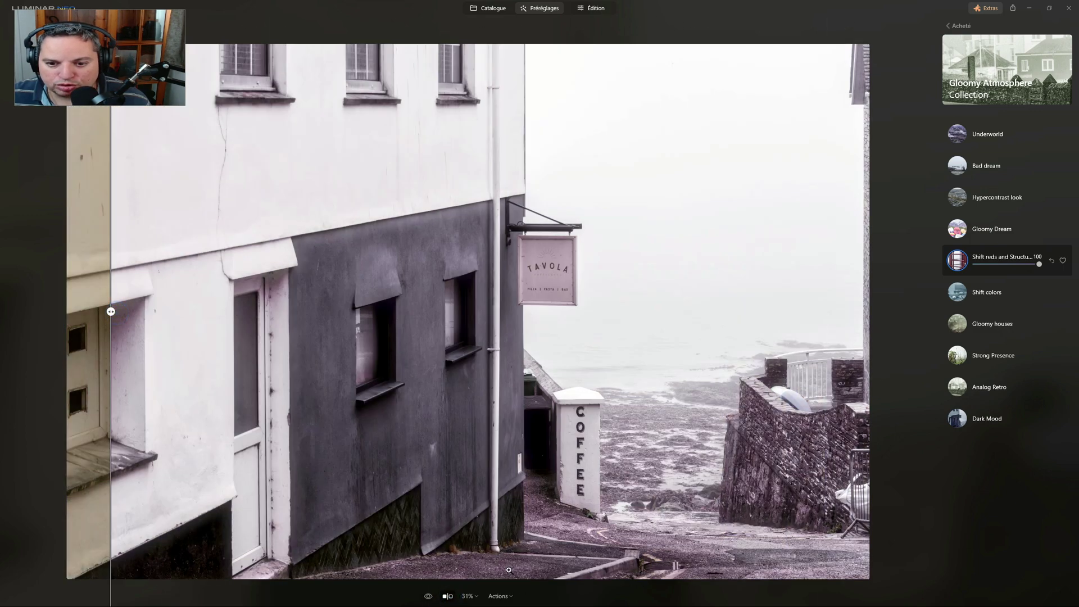
left_click(450, 596)
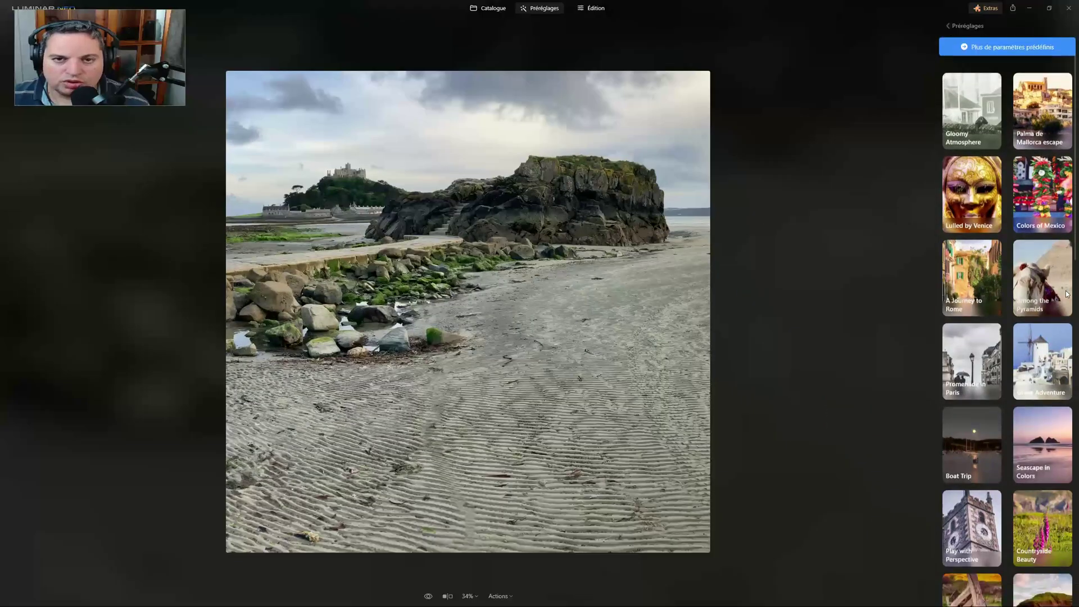
Find the Dramatic Style collection among the purchased presets and open it for the beach panorama
scroll(1067, 294, "down", 3)
scroll(1067, 294, "down", 3)
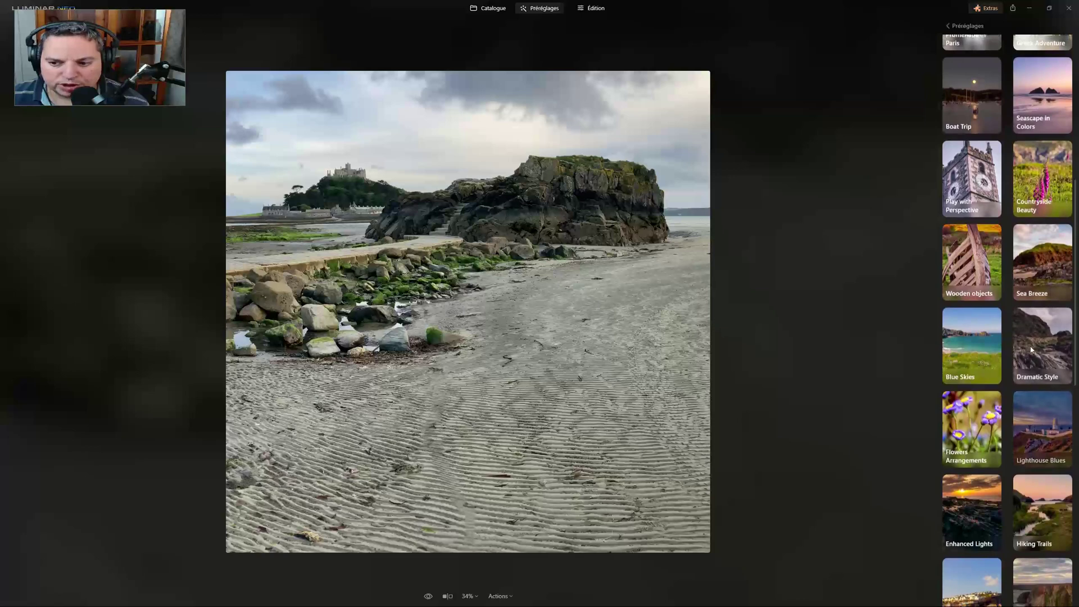
left_click(1031, 342)
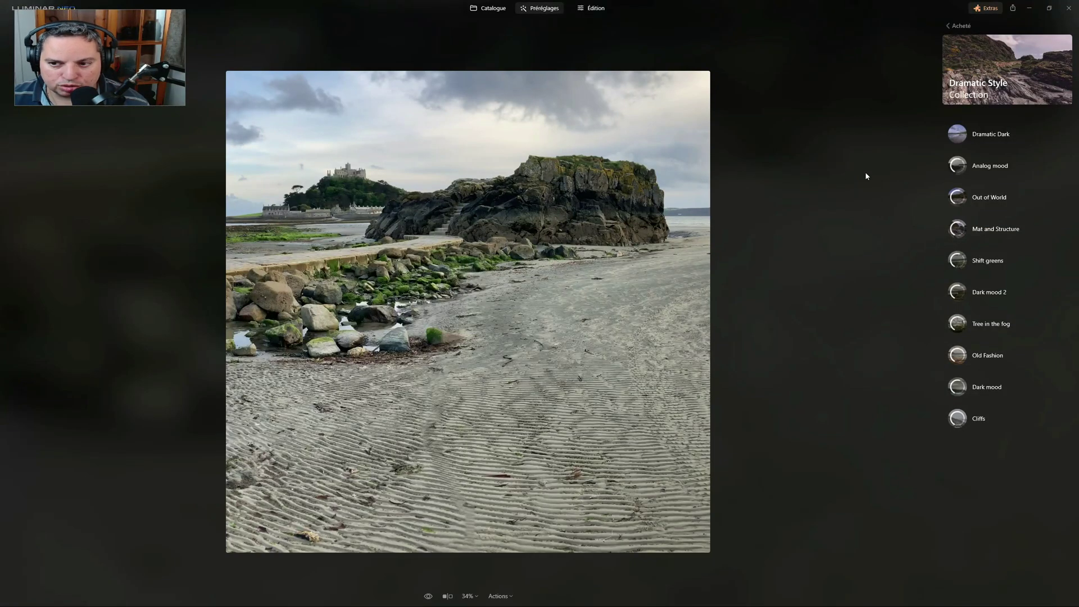
Try the Dramatic Dark and Out of World presets on the beach panorama, reducing Out of World's strength to 72
left_click(960, 133)
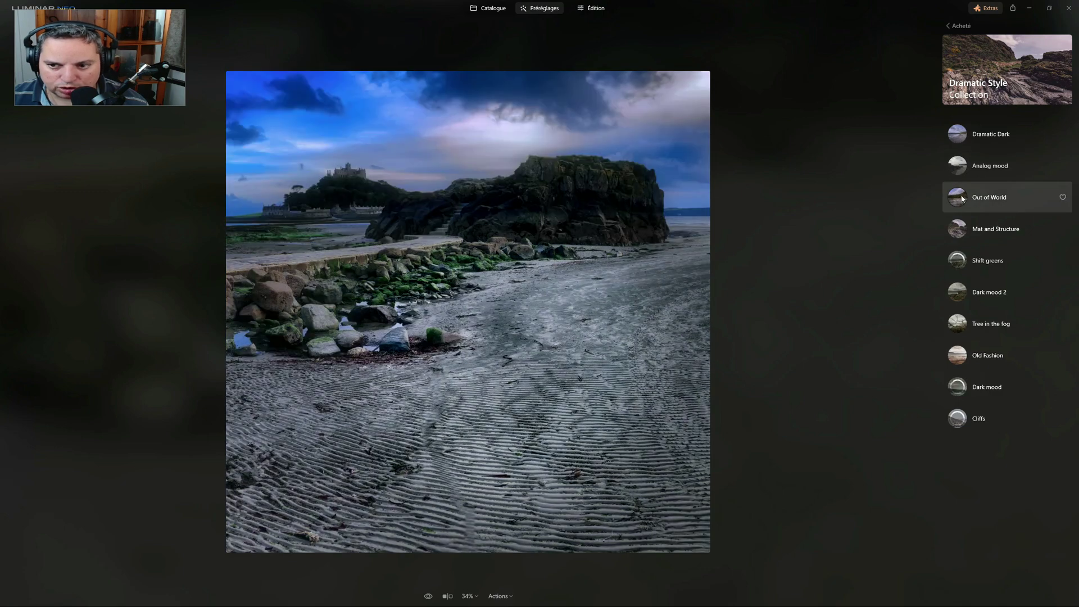
left_click(963, 199)
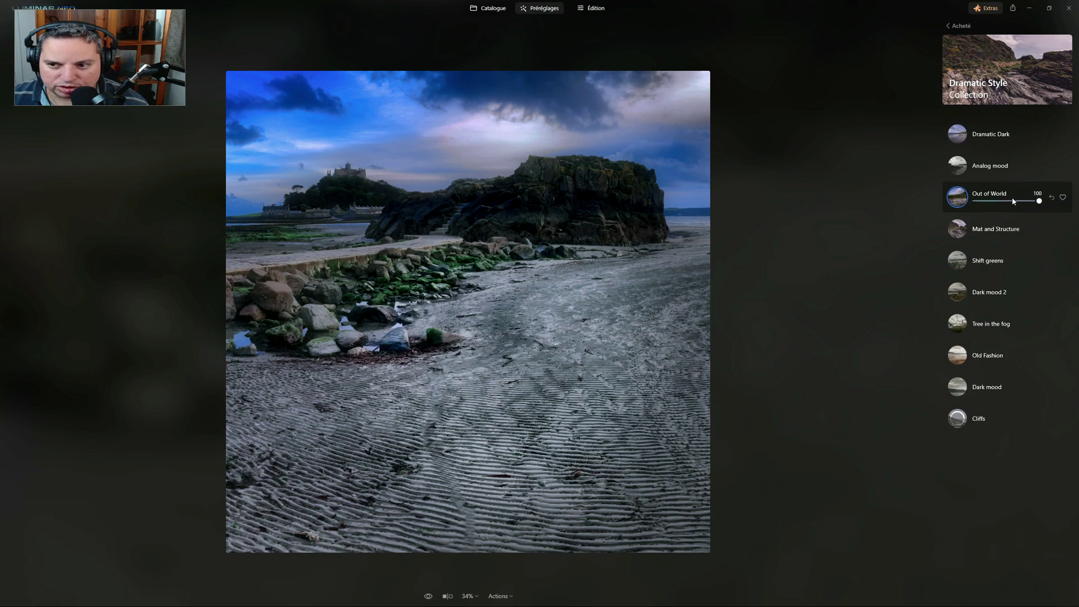
mouse_move(1039, 200)
left_mouse_down()
mouse_move(1005, 201)
mouse_move(1020, 197)
left_mouse_up()
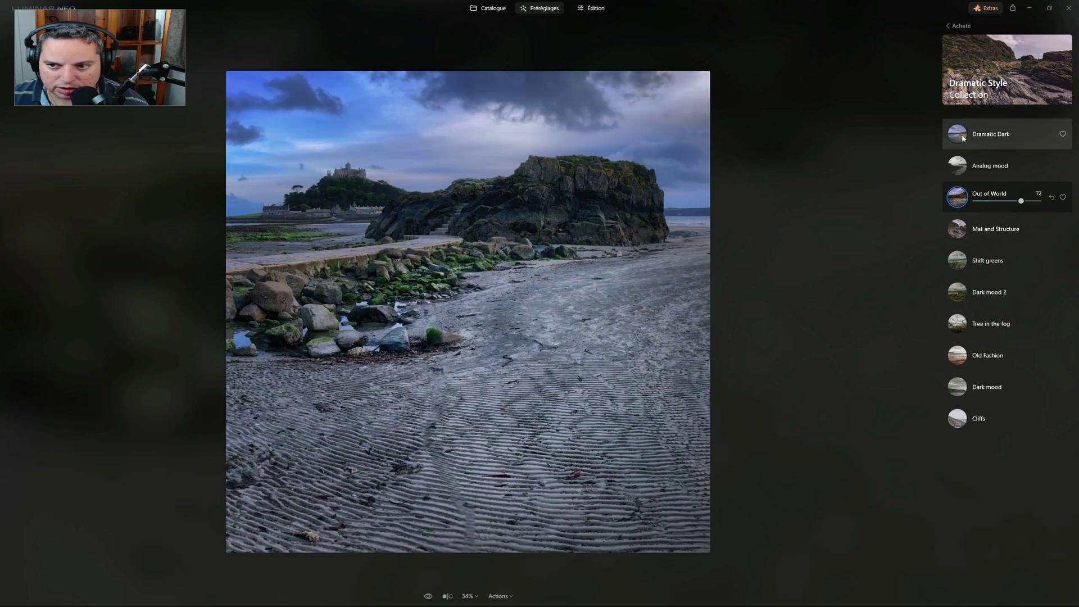
Apply the Dramatic Dark preset at strength 100 to the beach panorama and remove its Vignetage edit
left_click(961, 136)
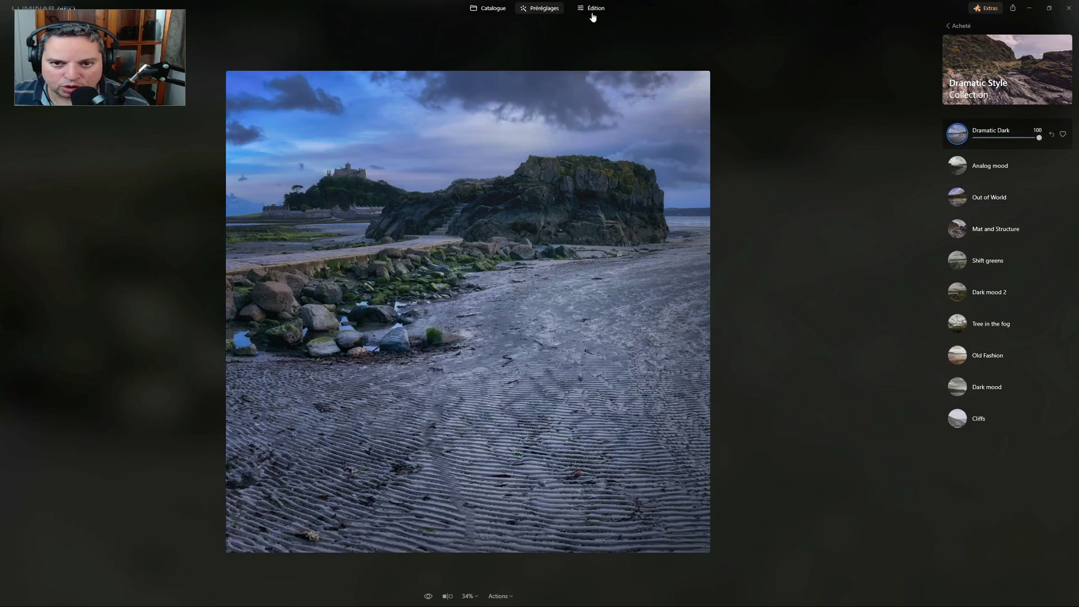
left_click(593, 14)
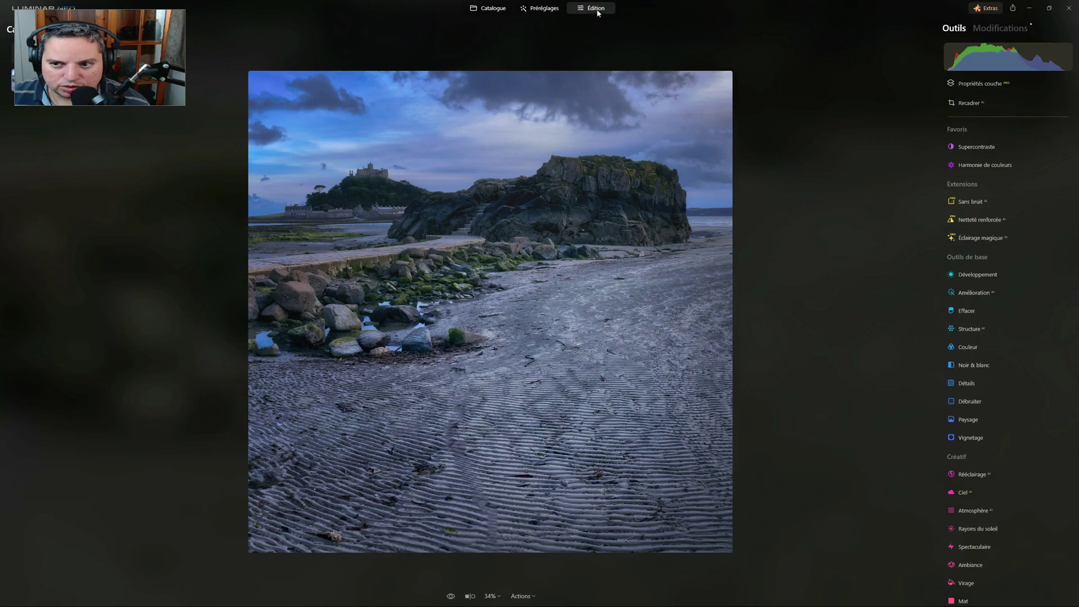
left_click(1011, 30)
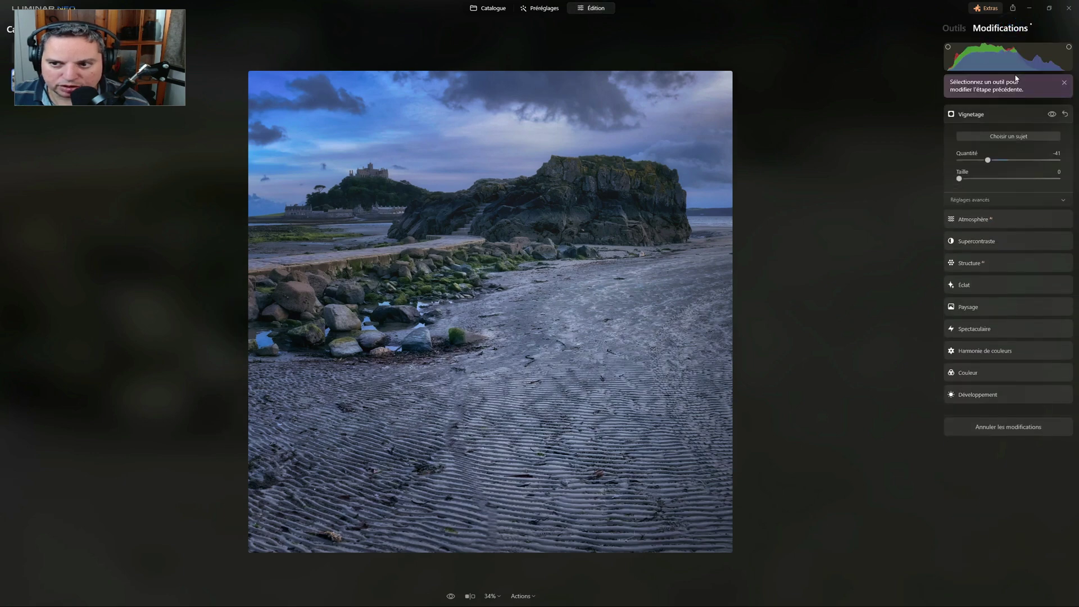
left_click(1065, 114)
left_click(1063, 115)
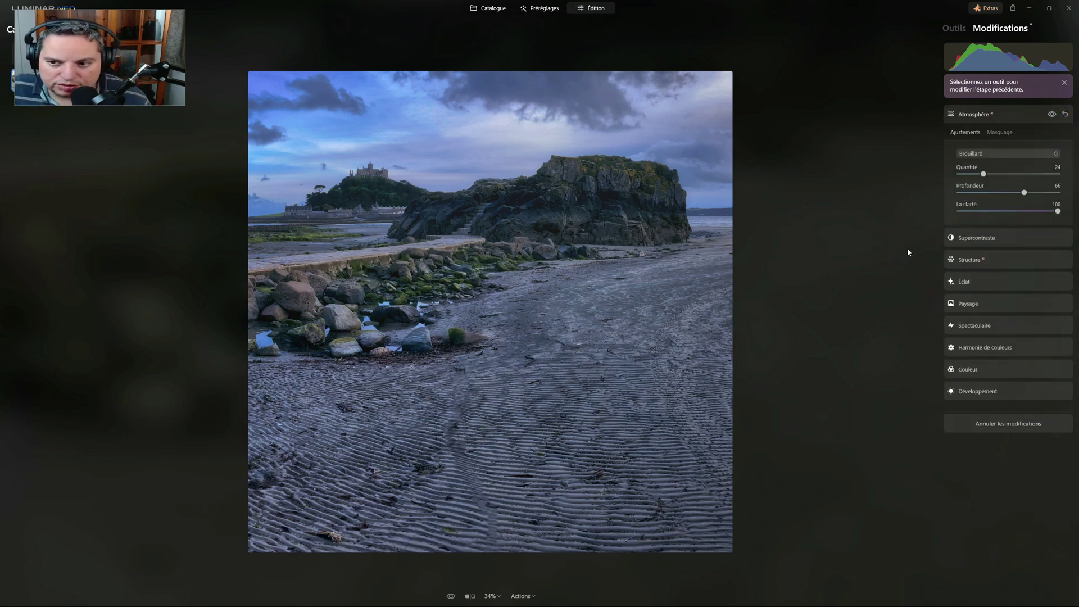
left_click(973, 115)
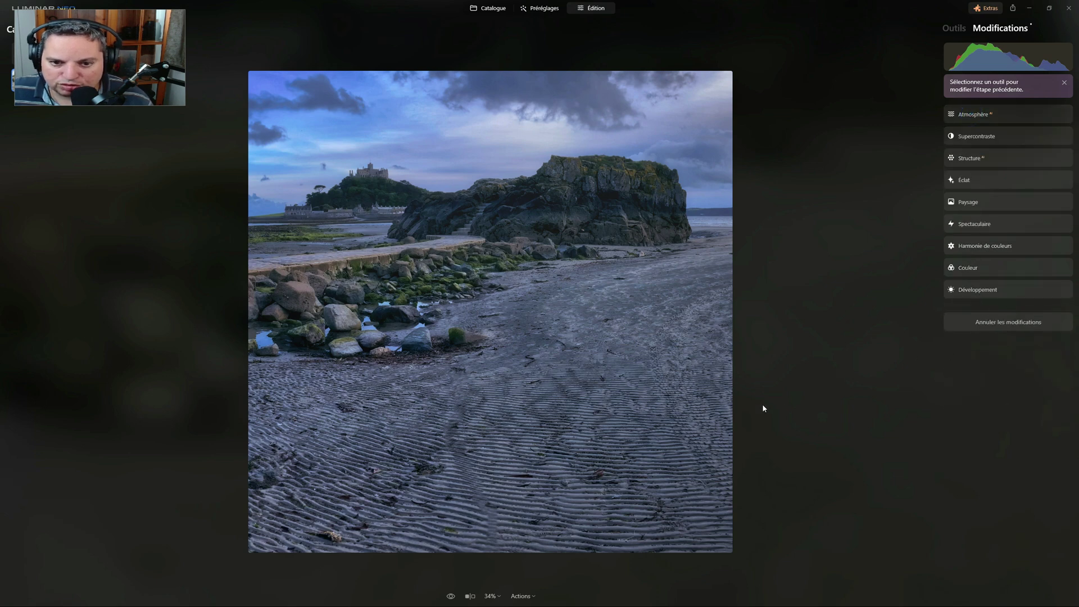
left_click(951, 30)
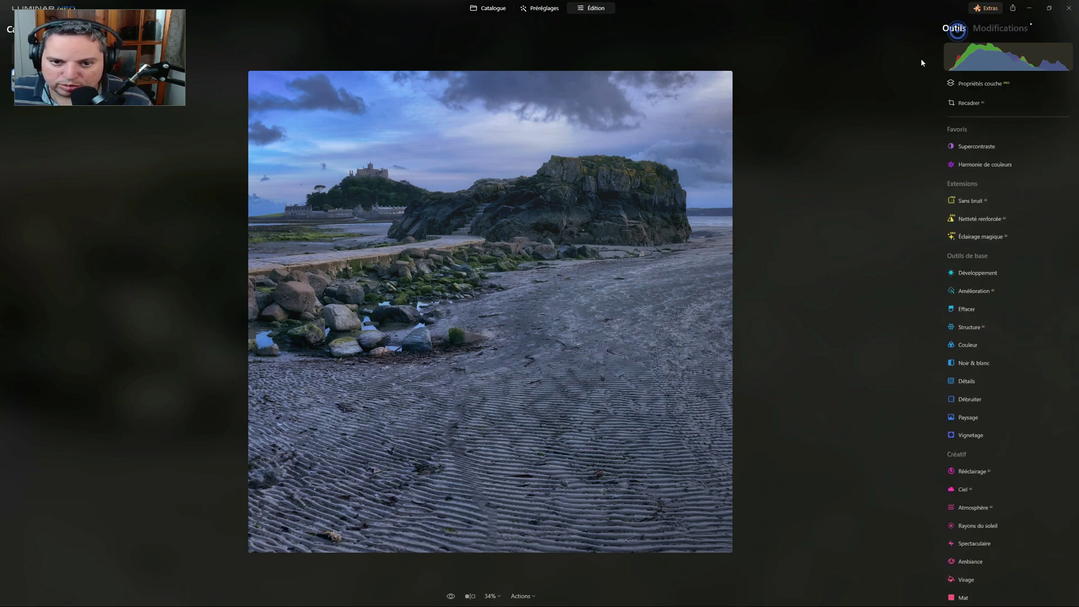
Compare the edited beach panorama with the original in a split before-and-after view
left_click(470, 596)
left_click_drag(294, 310, 16, 174)
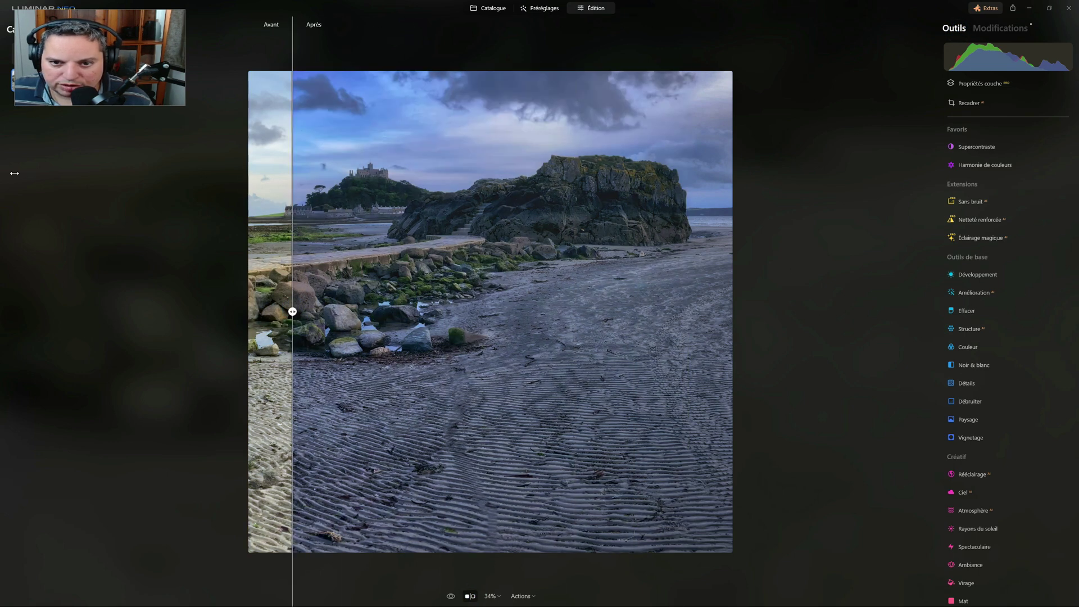
left_click(470, 596)
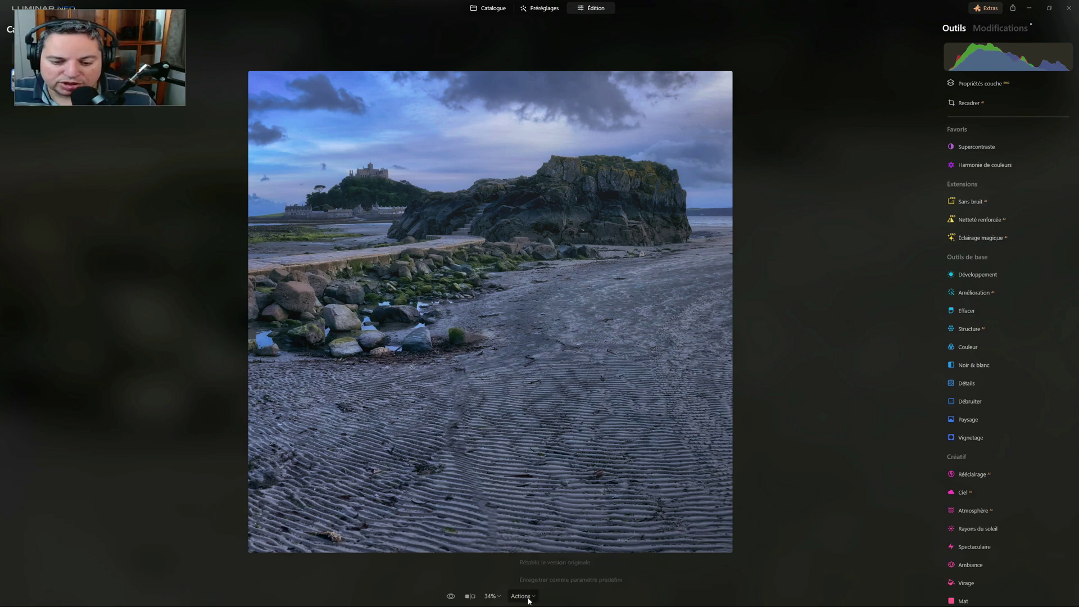
Select all photos in the Multirow pano album and add them to Panorama Stitching
key("g")
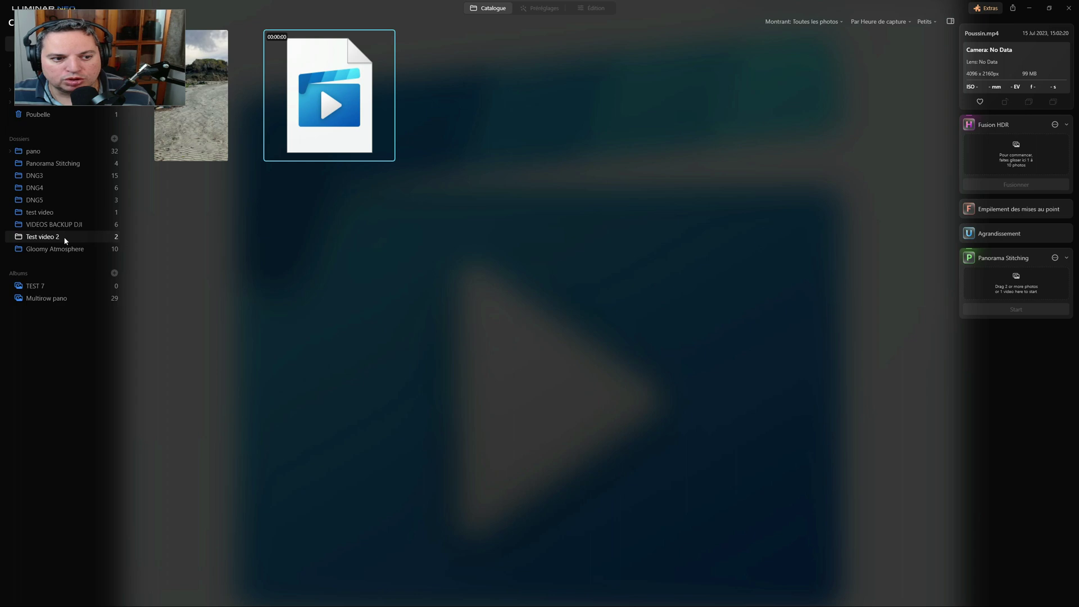
left_click(45, 299)
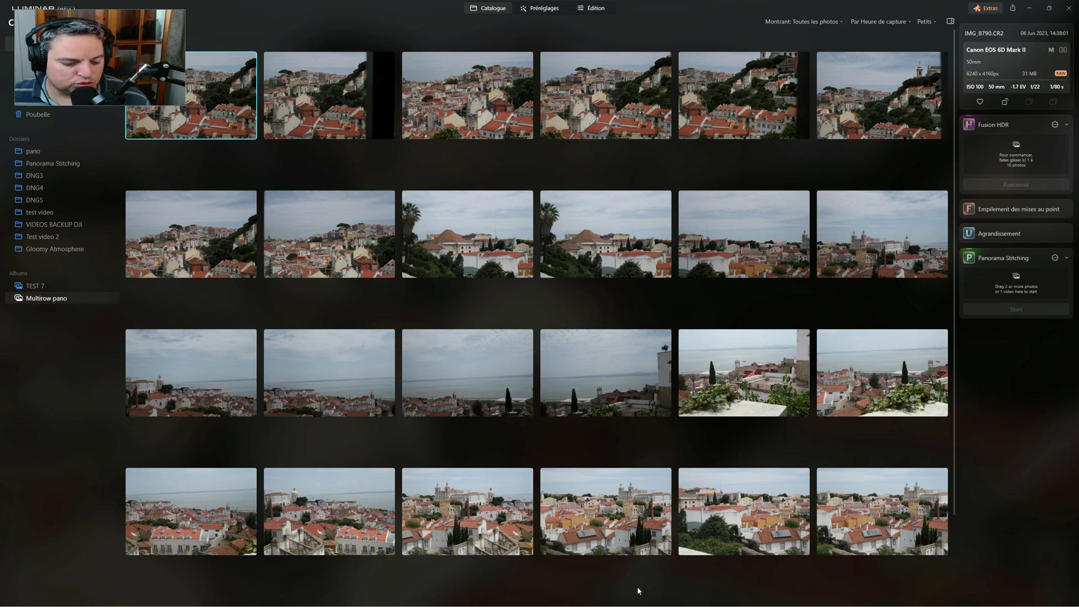
key("ctrl+a")
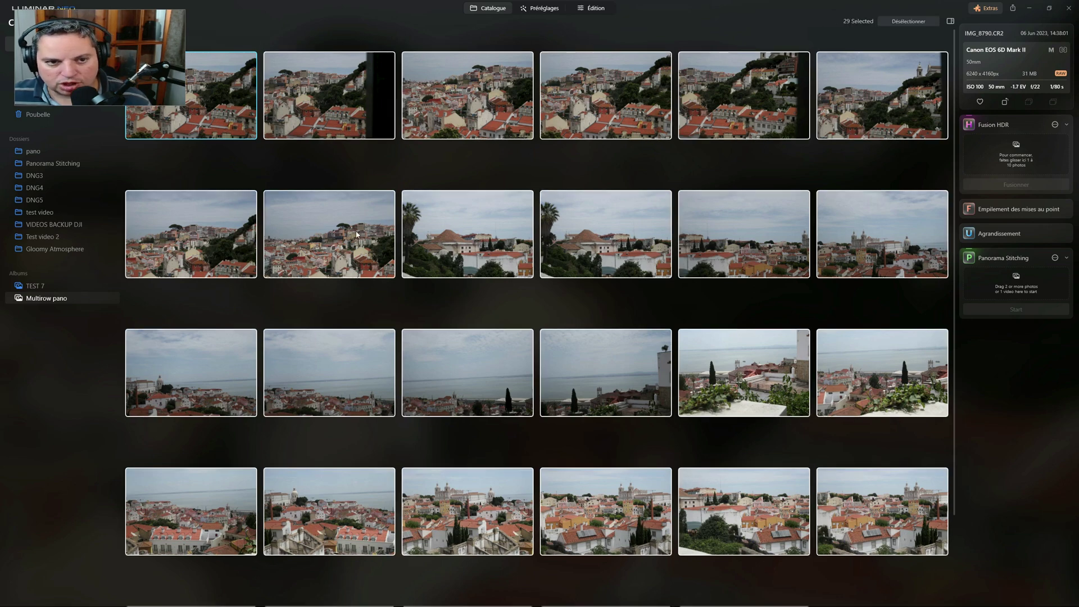
left_click_drag(230, 108, 1046, 284)
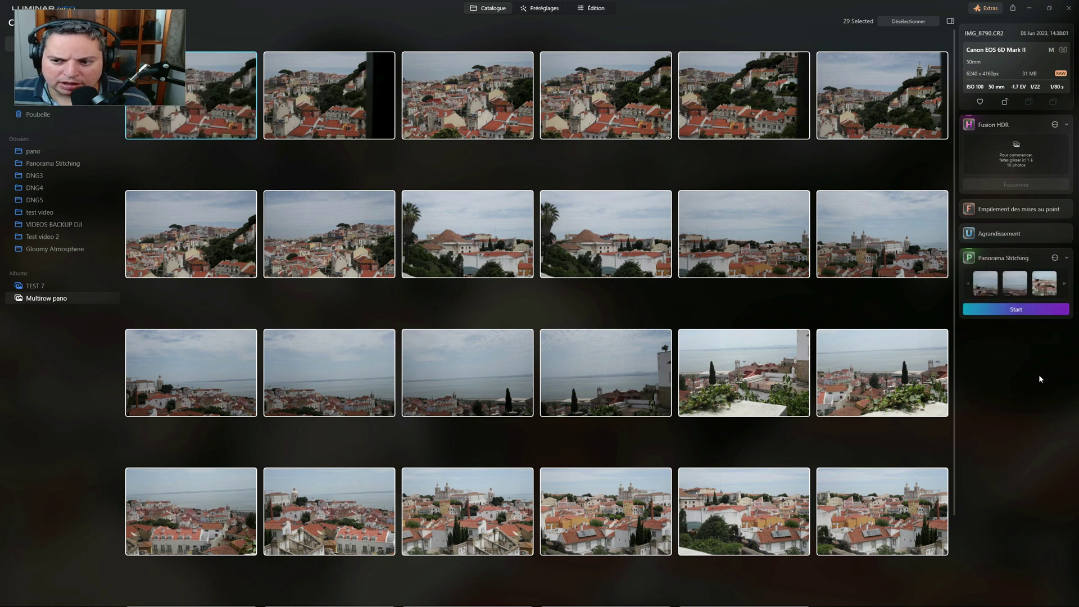
Enable Distortion Correction, Dévignetage and Réduction d'aberration chromatique for the panorama and start the stitching
left_click(1055, 258)
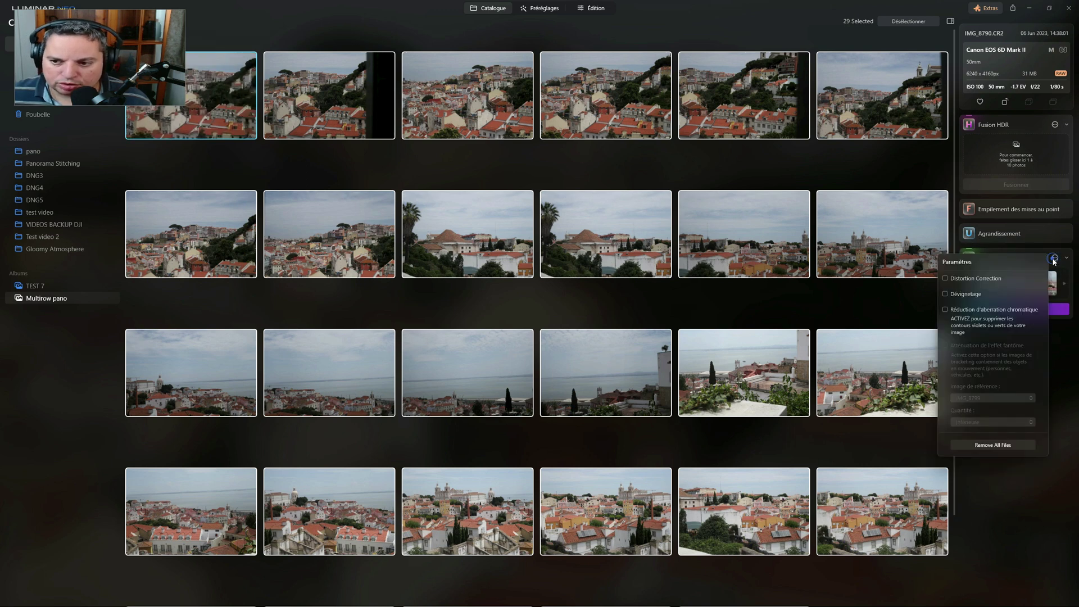
left_click(964, 278)
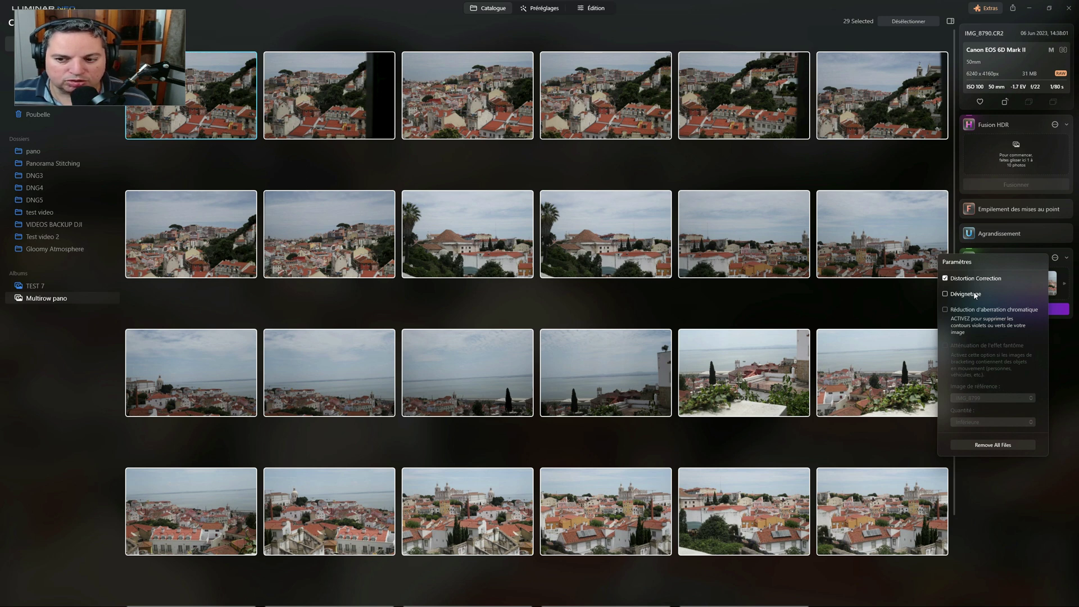
left_click(950, 295)
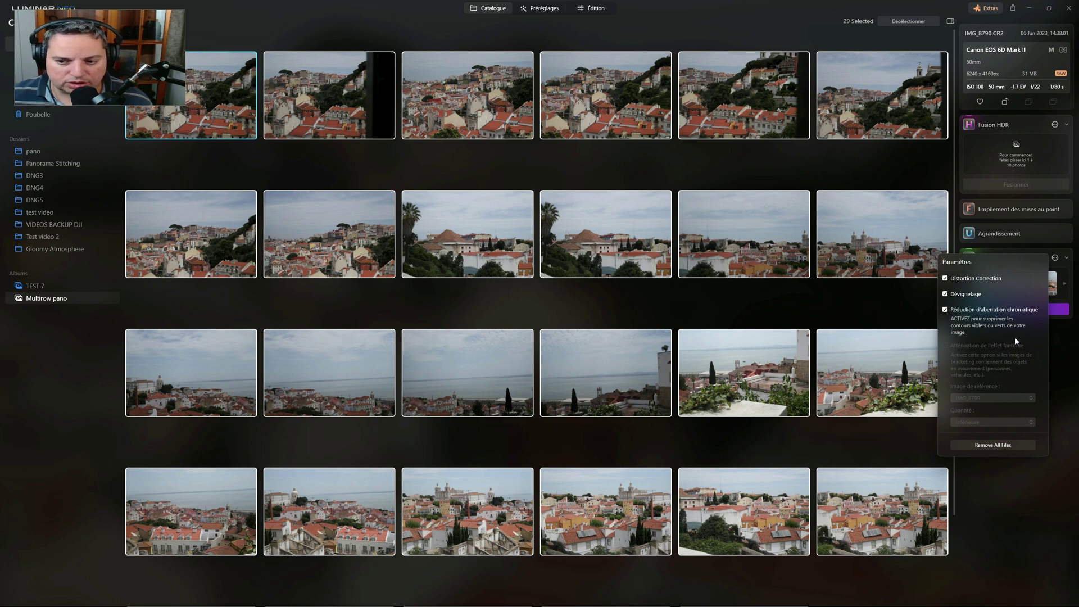
left_click(1060, 352)
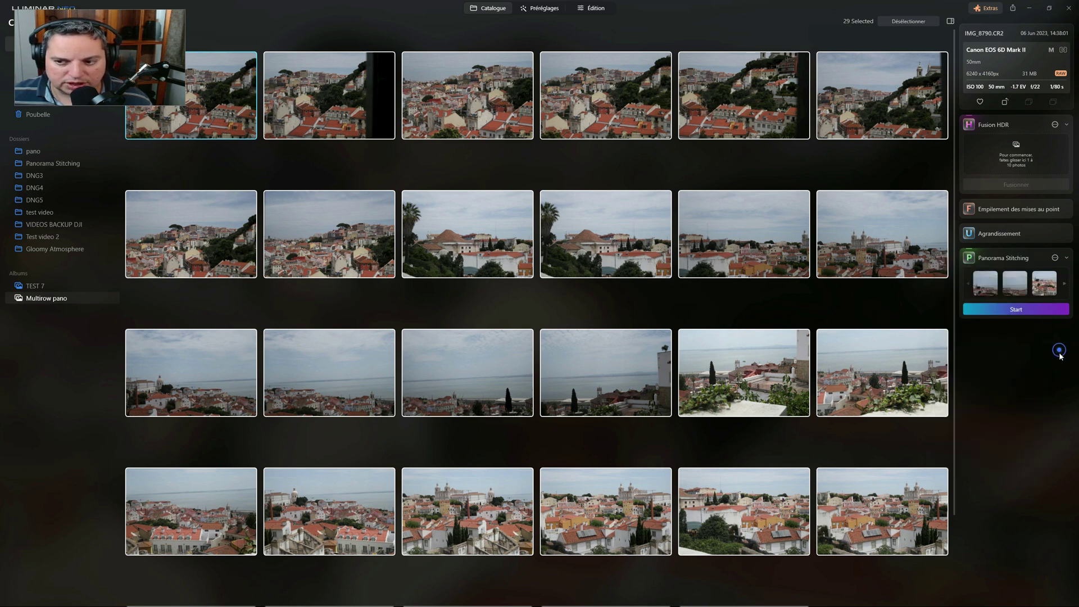
left_click(1016, 310)
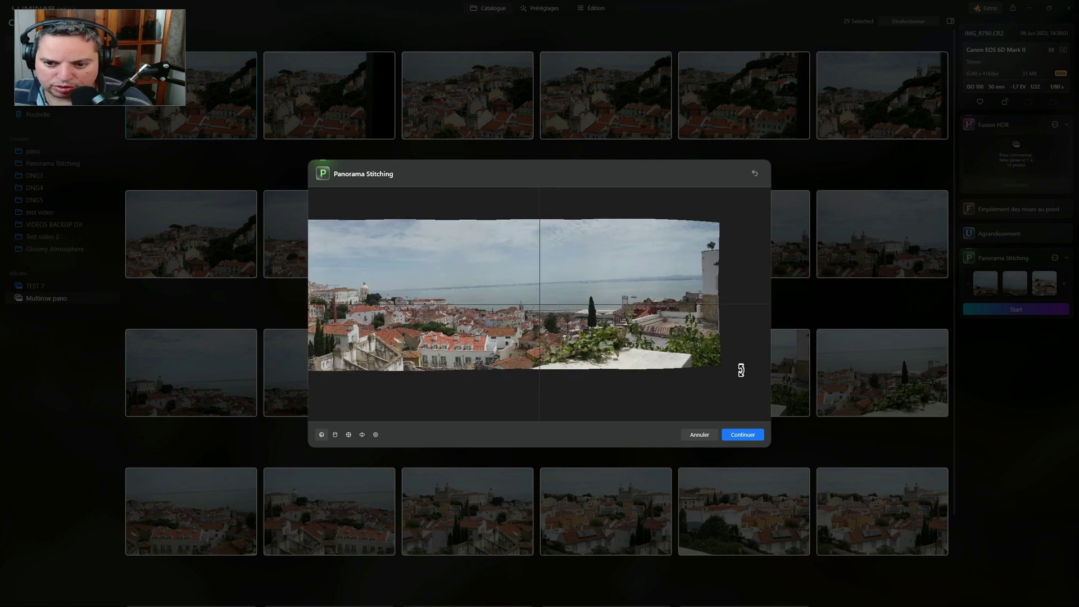
Rotate the stitched city panorama slightly clockwise in the Panorama Stitching preview and inspect its edges
left_click_drag(742, 382, 754, 361)
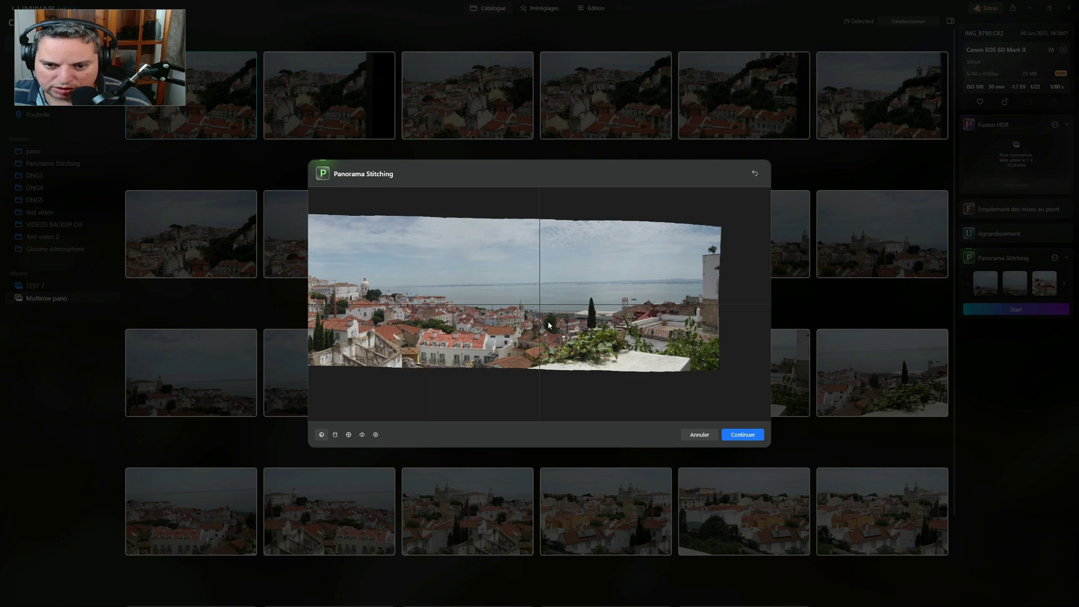
scroll(549, 322, "up", 2)
scroll(549, 322, "down", 5)
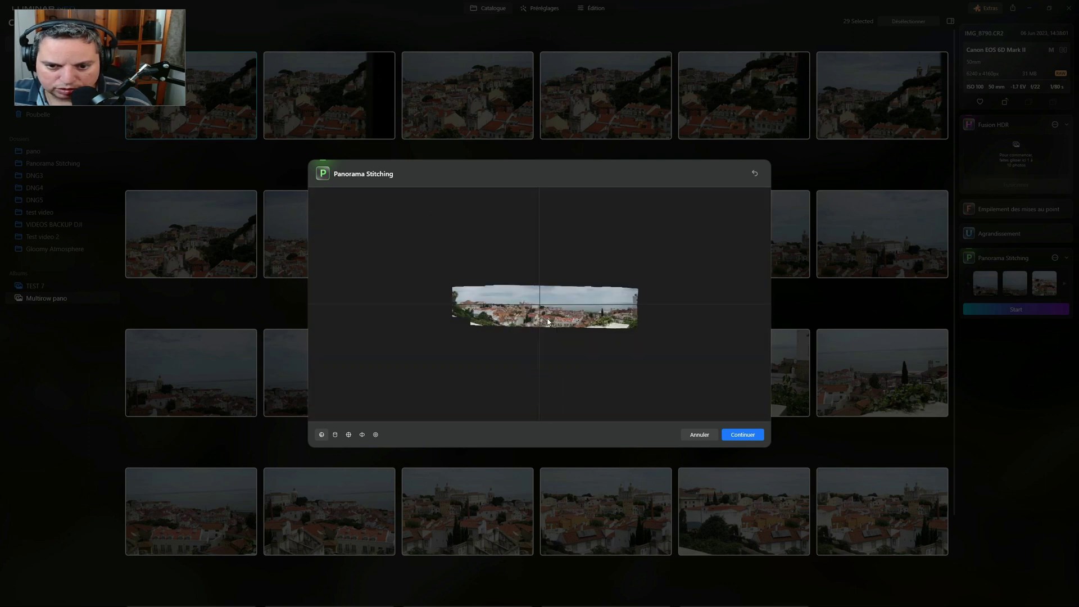
scroll(550, 322, "up", 4)
scroll(549, 322, "down", 4)
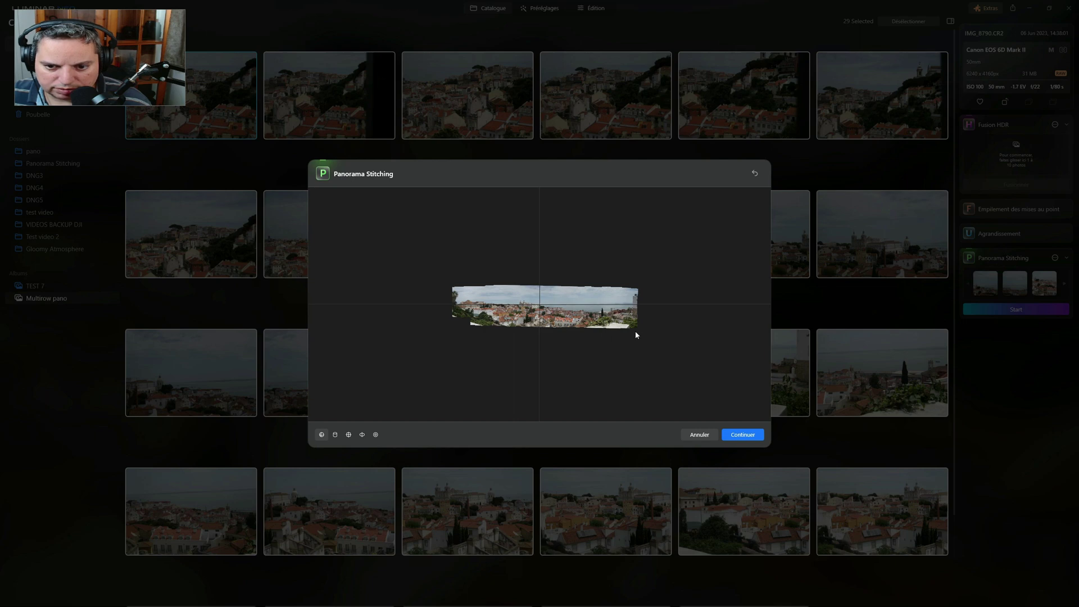
scroll(636, 335, "up", 5)
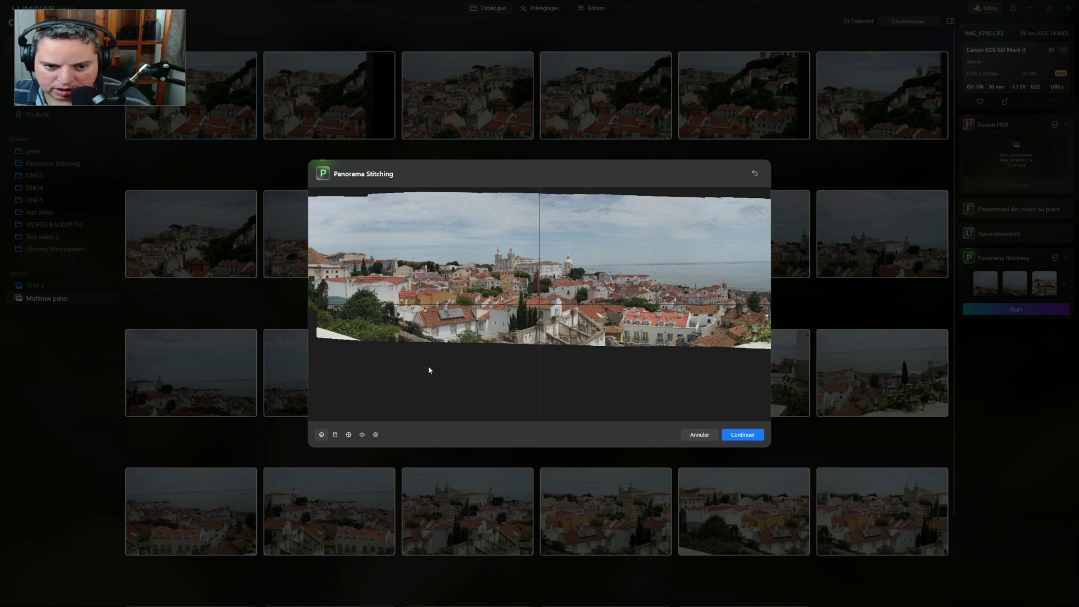
Compare all five projection types on the city panorama and return to the first one
left_click(335, 435)
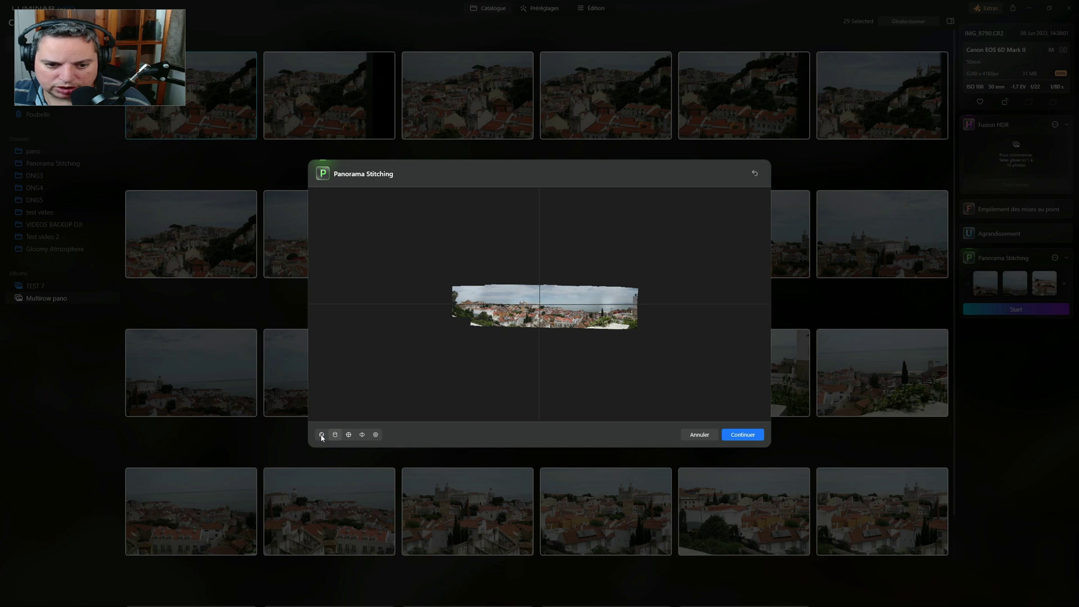
left_click(321, 436)
left_click(335, 435)
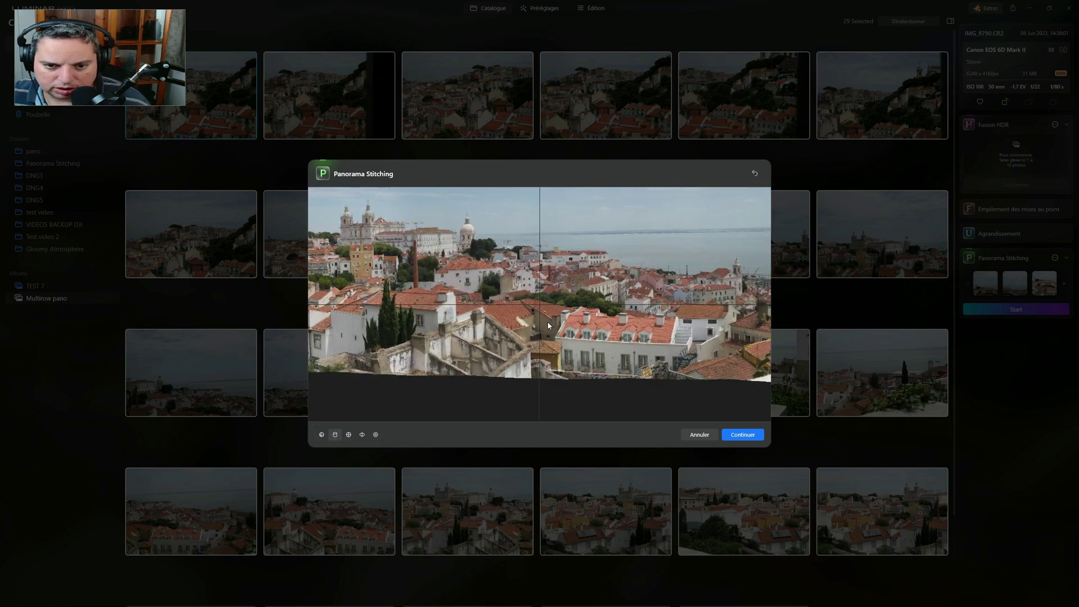
left_click(348, 435)
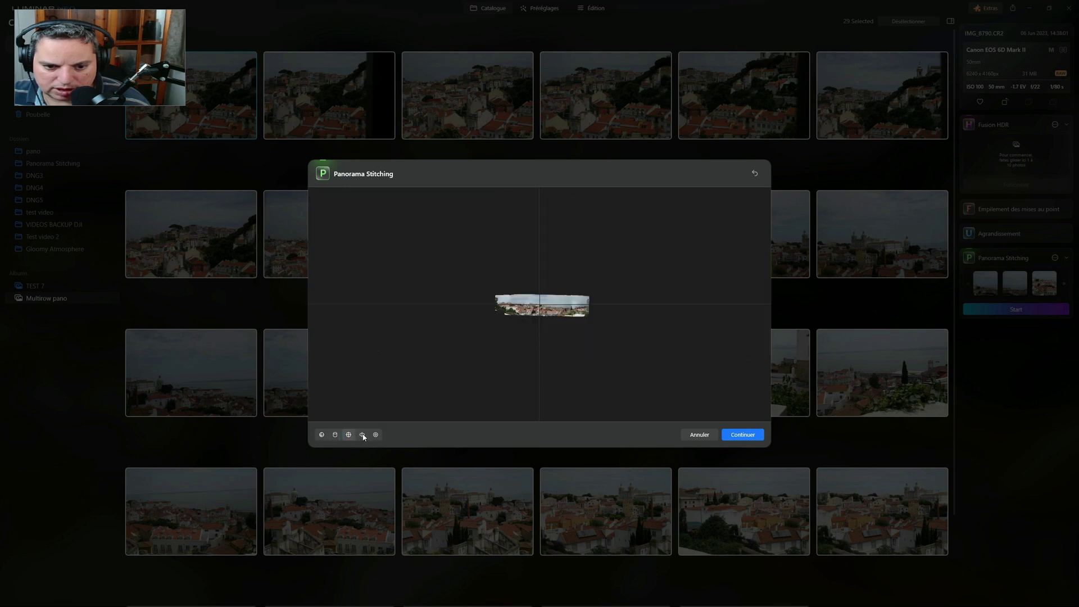
left_click(362, 436)
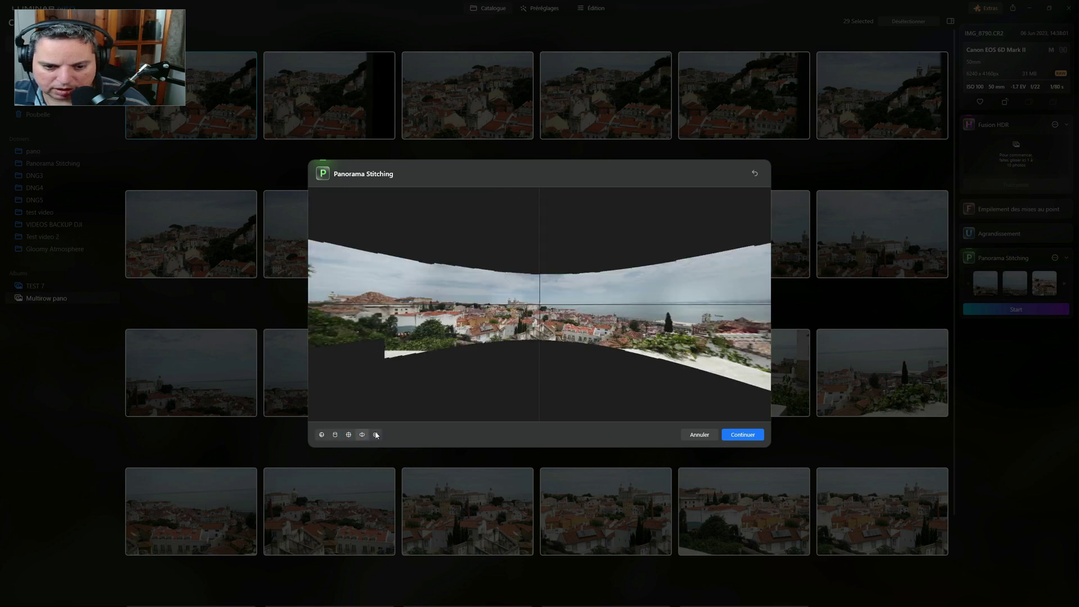
left_click(375, 435)
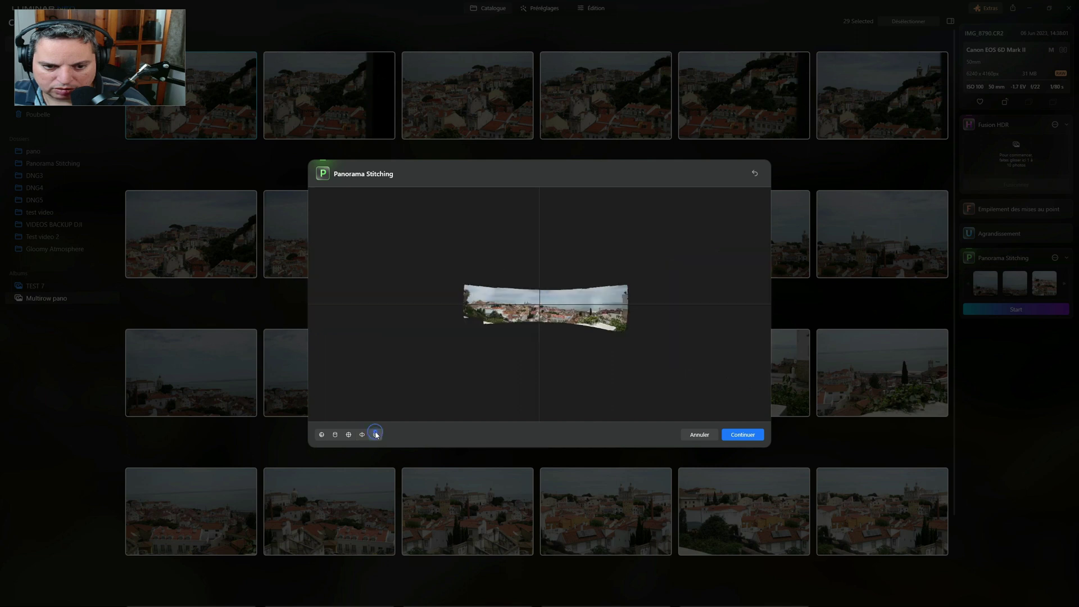
left_click(321, 435)
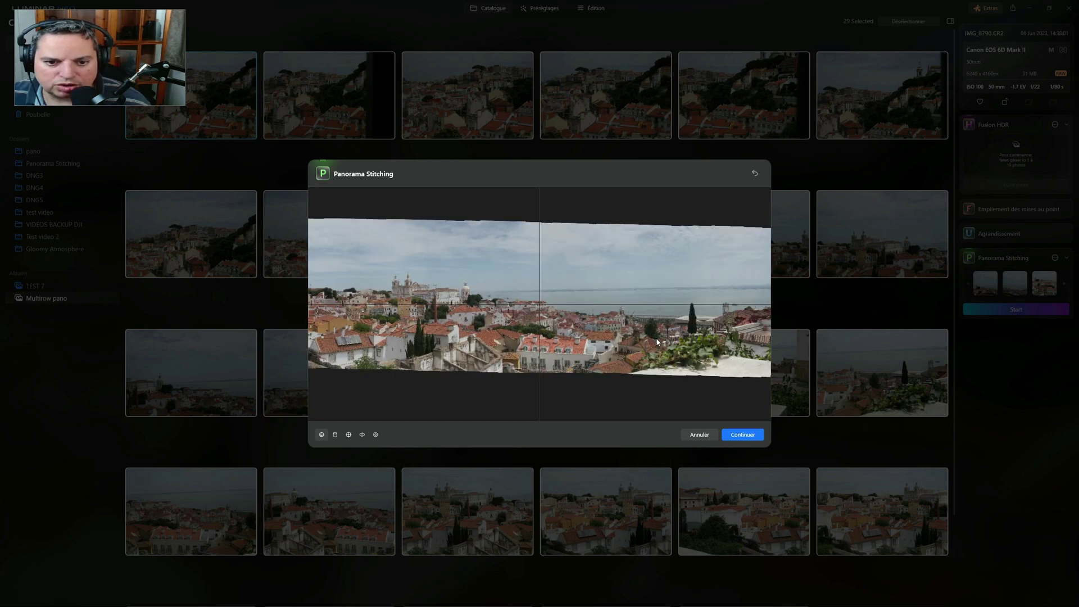
Crop the city panorama to the proposed rectangular area and save it to the catalogue
left_click(743, 435)
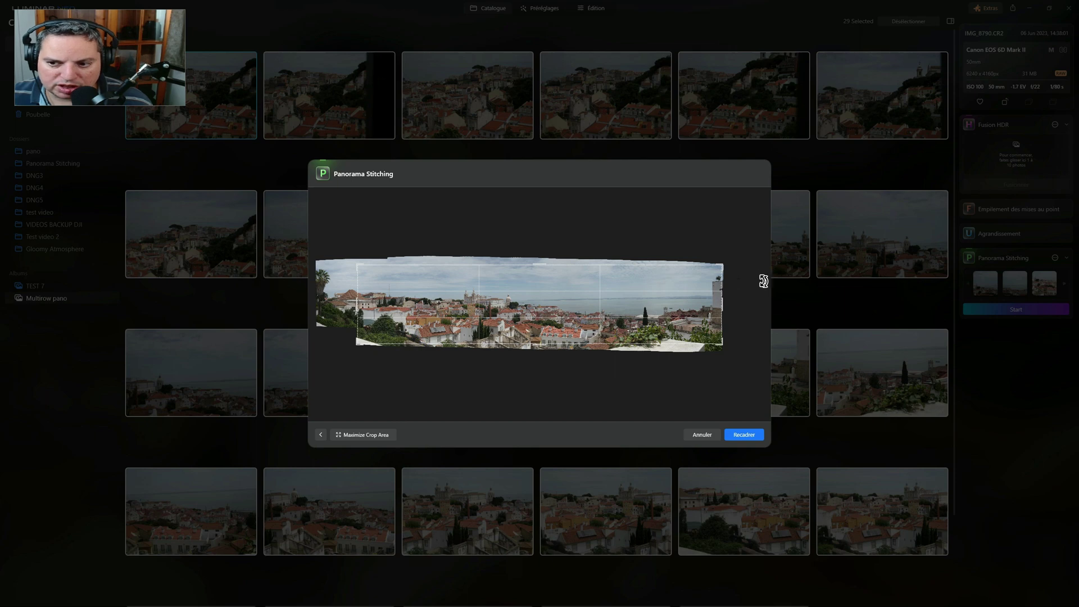
left_click(739, 436)
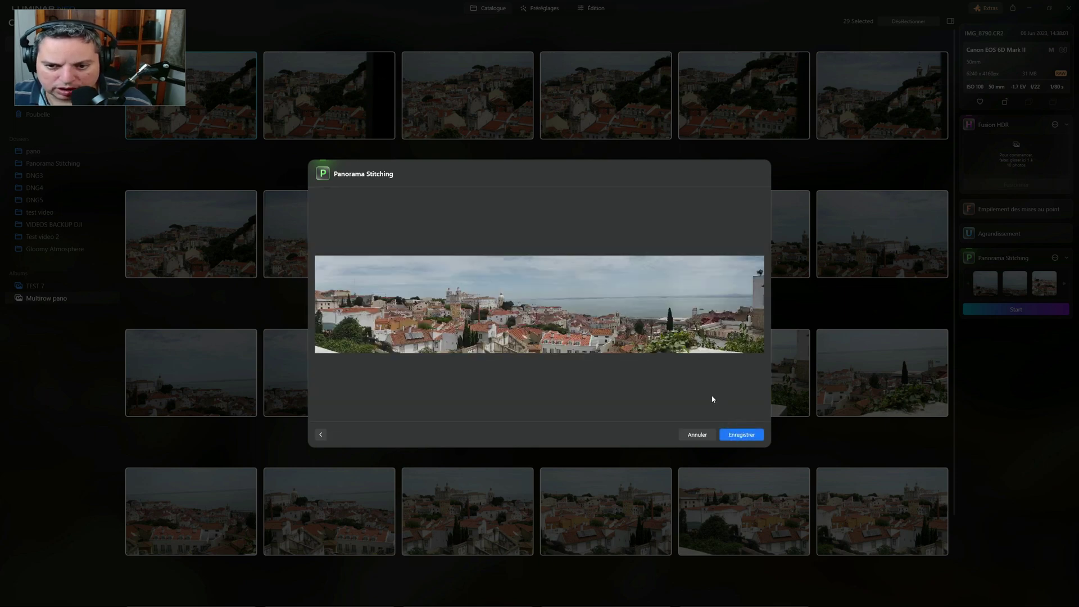
left_click(743, 434)
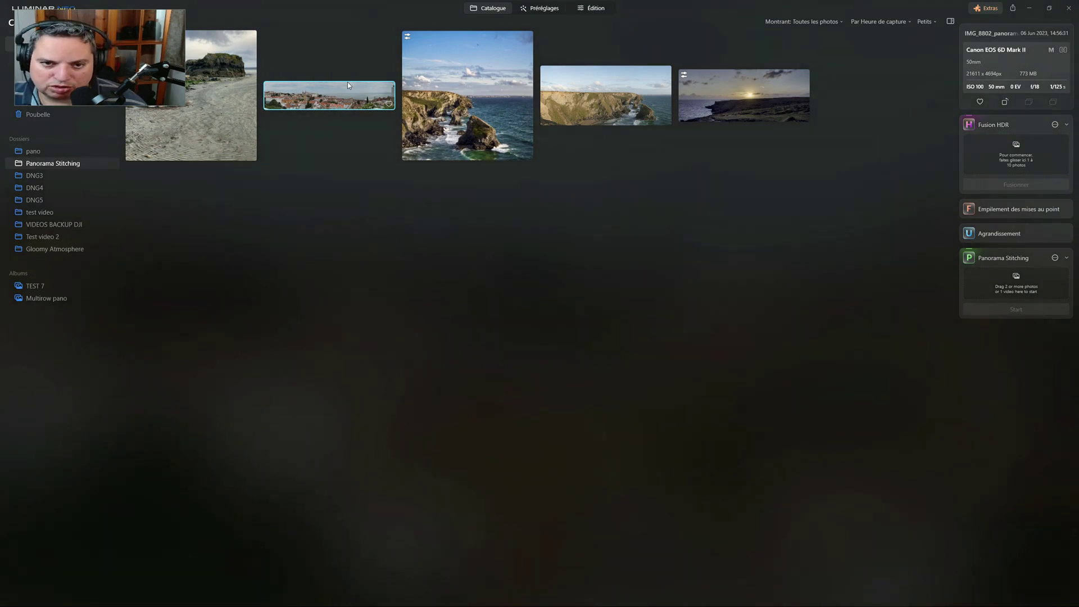
Open the Quiet Streets preset collection for the saved city panorama
left_click(543, 8)
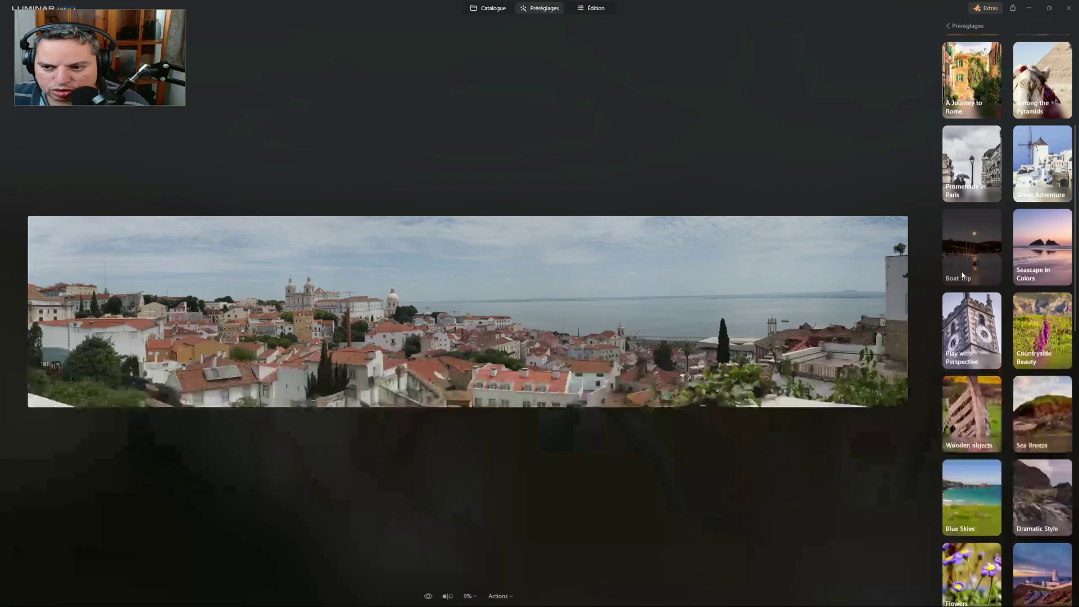
scroll(1034, 325, "down", 3)
scroll(1034, 329, "down", 5)
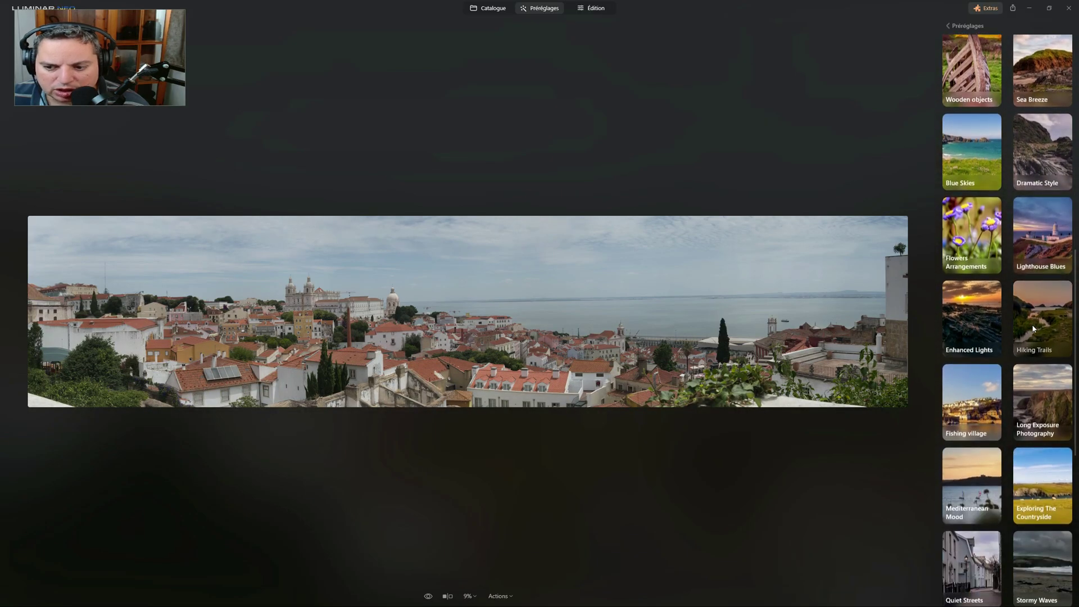
left_click(967, 411)
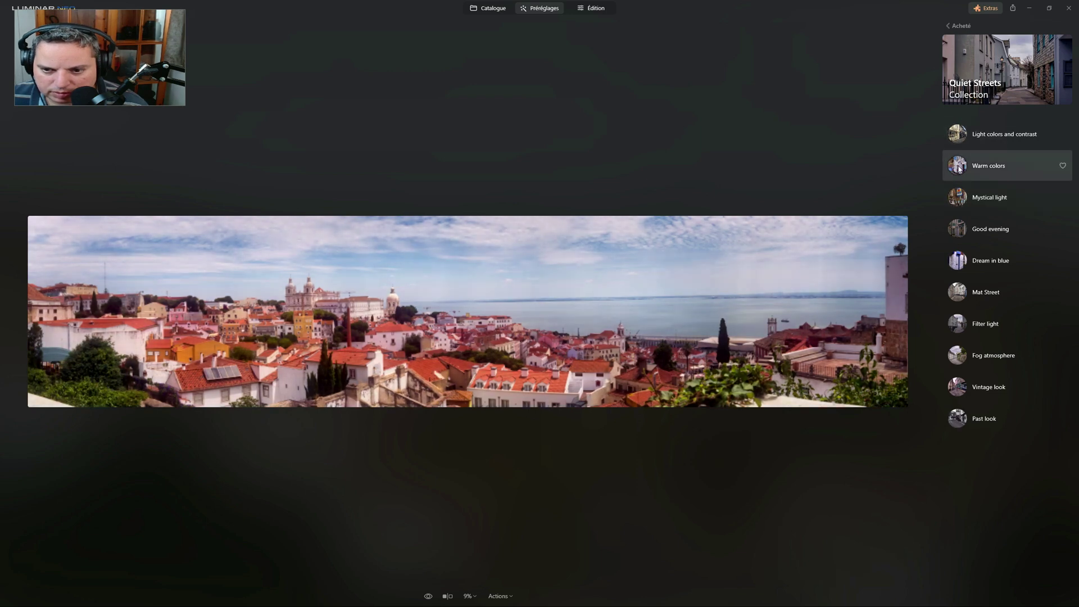
Try the Good evening preset on the city panorama with its strength set to 89
left_click(960, 231)
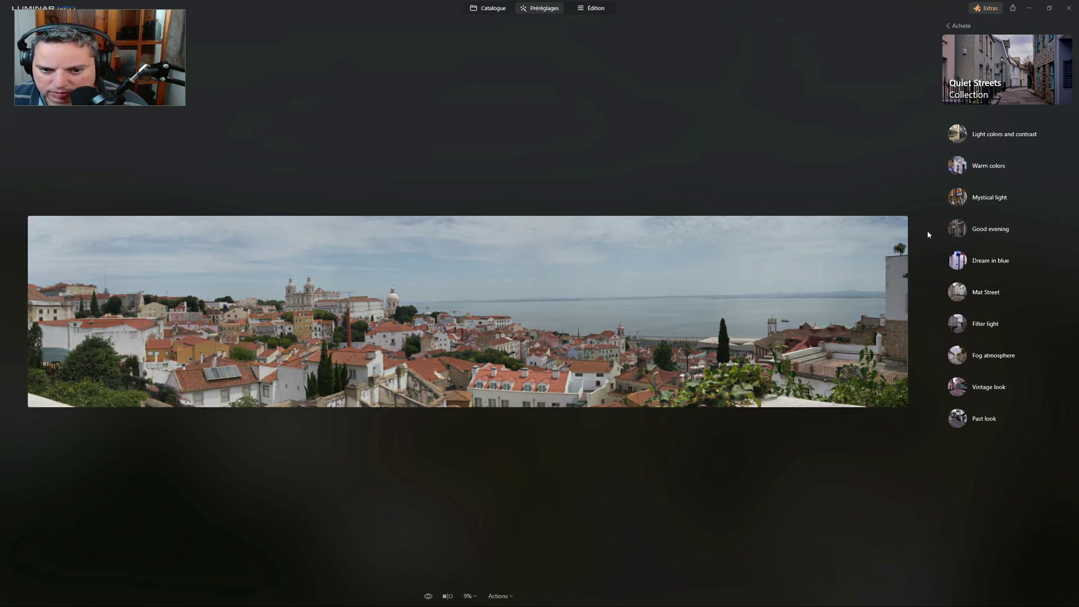
left_click(959, 231)
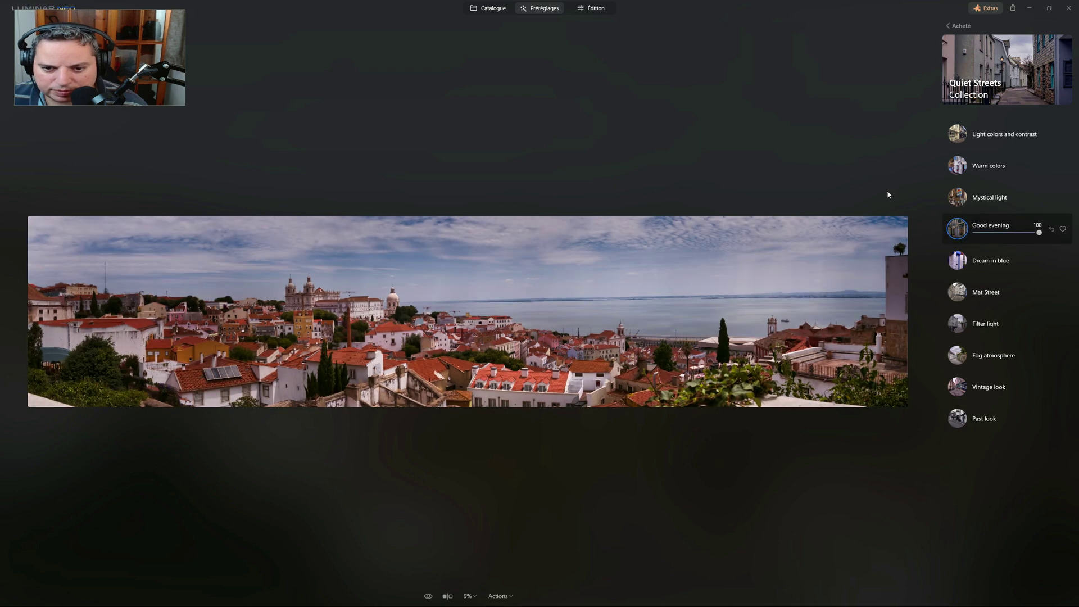
left_click_drag(1039, 232, 1033, 233)
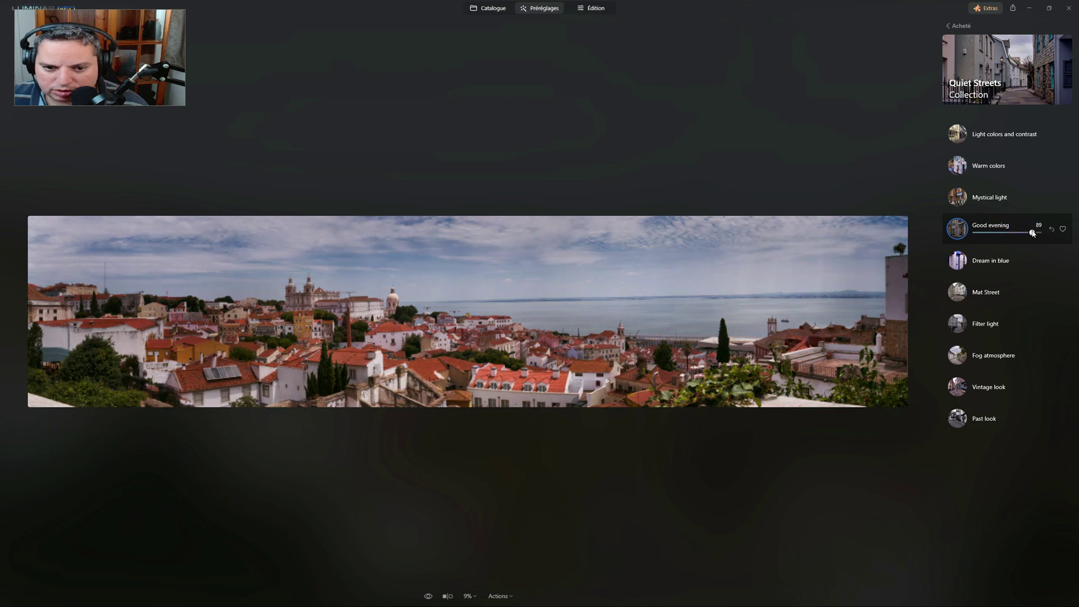
Apply the Warm colors preset at strength 100 to the city panorama and compare it with the original
left_click(969, 168)
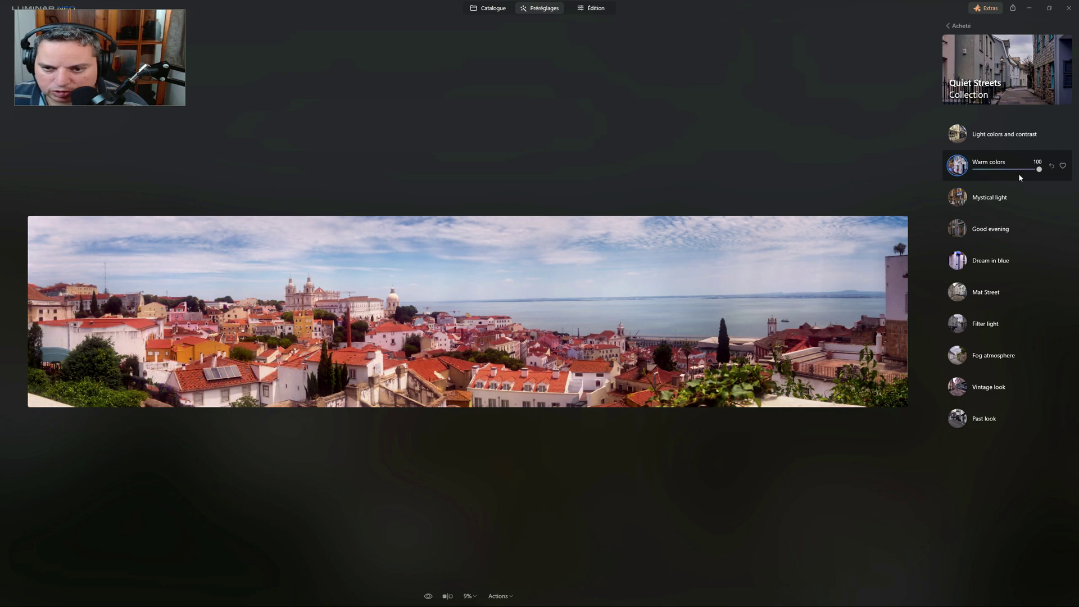
left_click(429, 597)
left_click(429, 597)
left_click(429, 596)
left_click(428, 597)
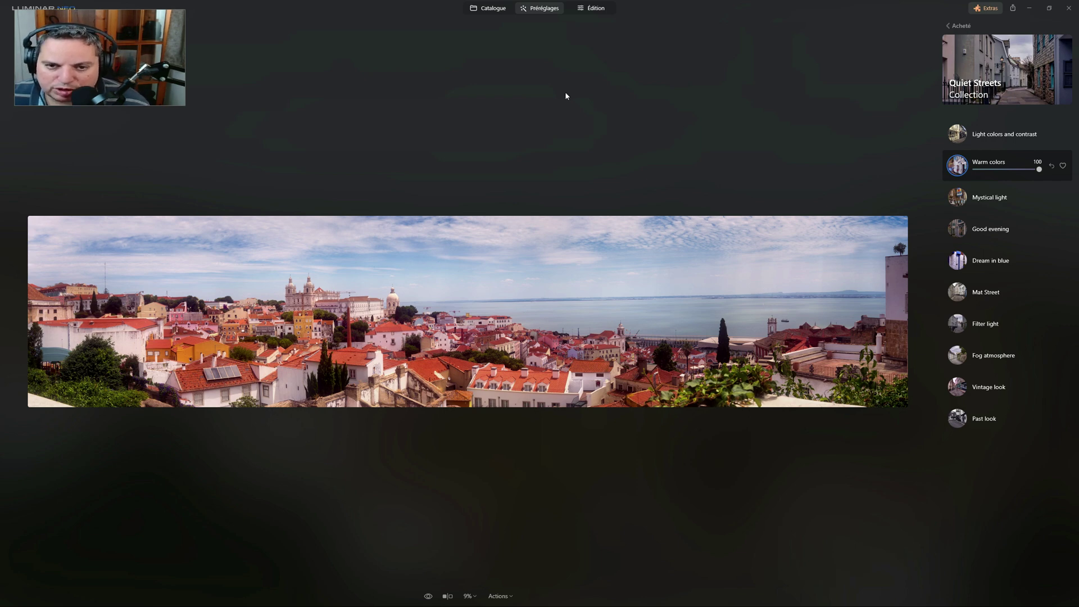
Remove the Vignetage edit from the city panorama's modifications
left_click(593, 12)
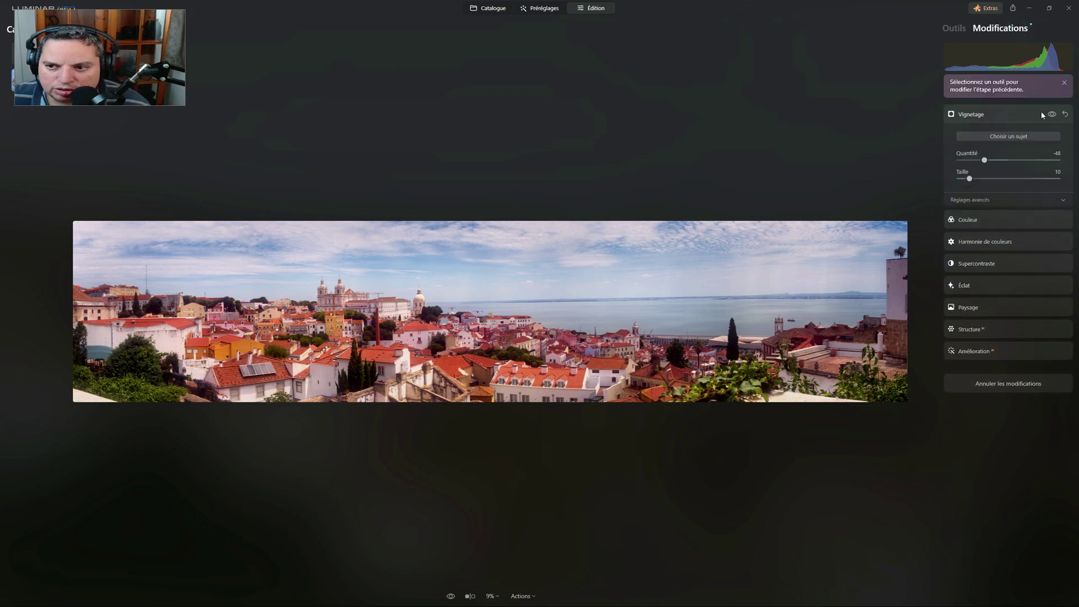
left_click(1065, 115)
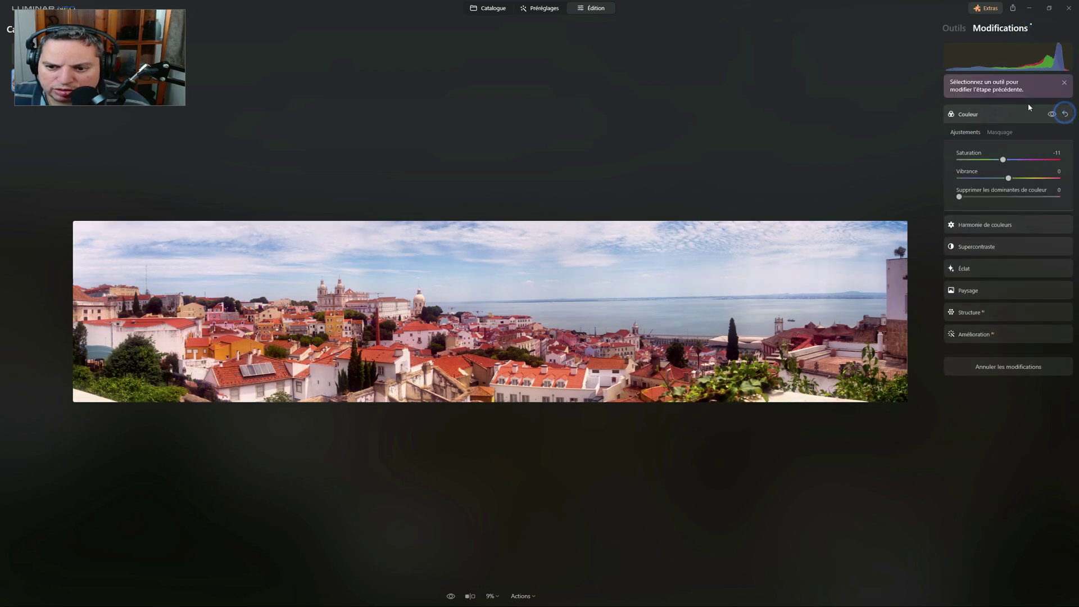
Set Hautes lum. to -45 in the Développement tool, keeping Exposition and Ombres at 0
left_click(954, 28)
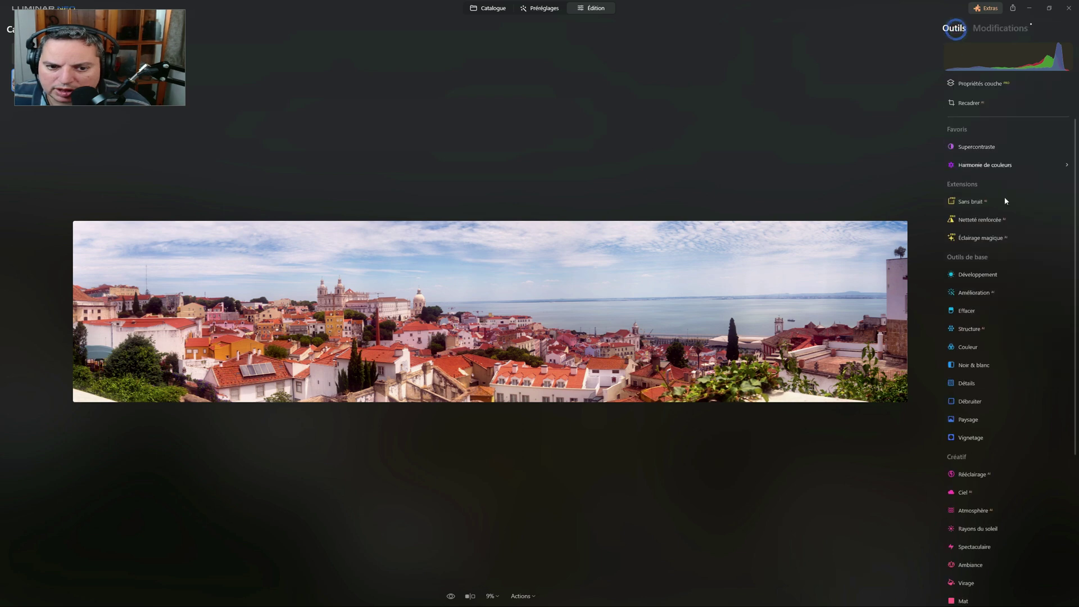
left_click(967, 275)
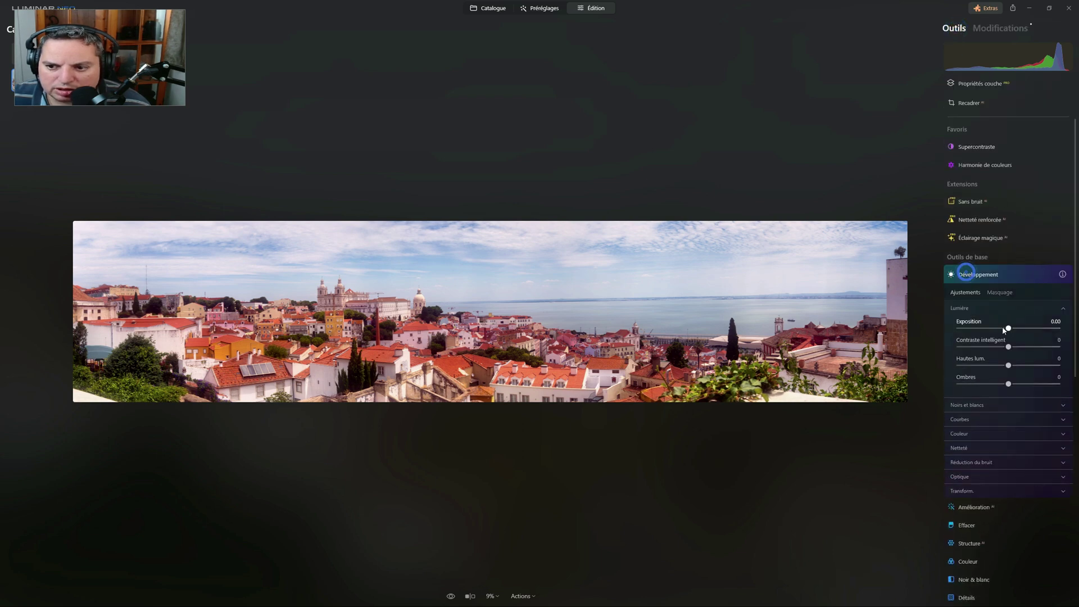
mouse_move(1017, 329)
left_mouse_down()
mouse_move(1035, 328)
mouse_move(1000, 320)
mouse_move(1010, 326)
left_mouse_up()
double_click(1010, 329)
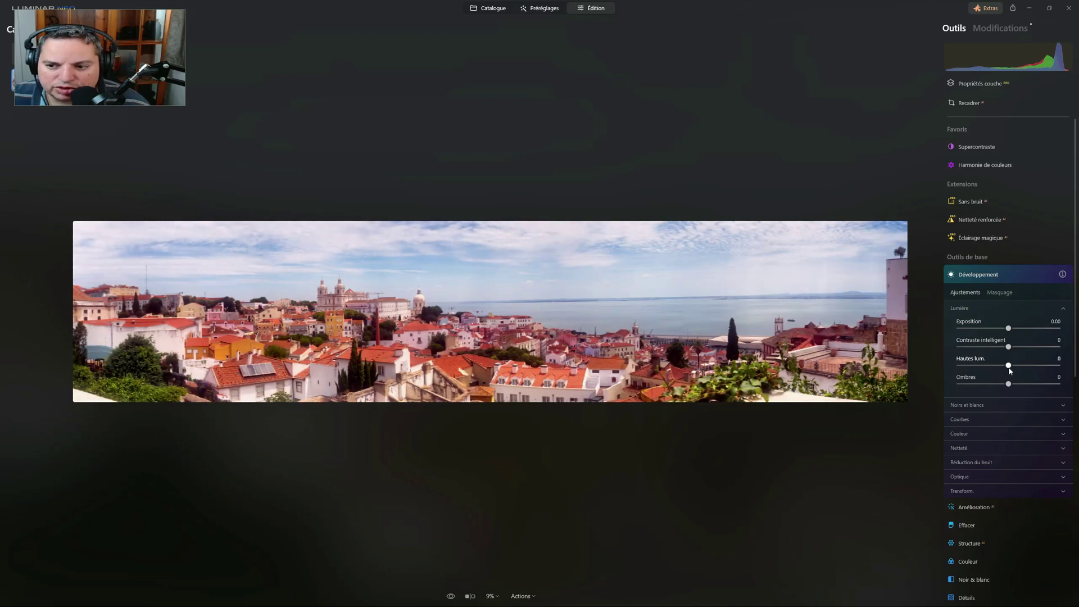
left_click_drag(1009, 365, 986, 366)
left_click_drag(1008, 384, 1032, 392)
double_click(1029, 384)
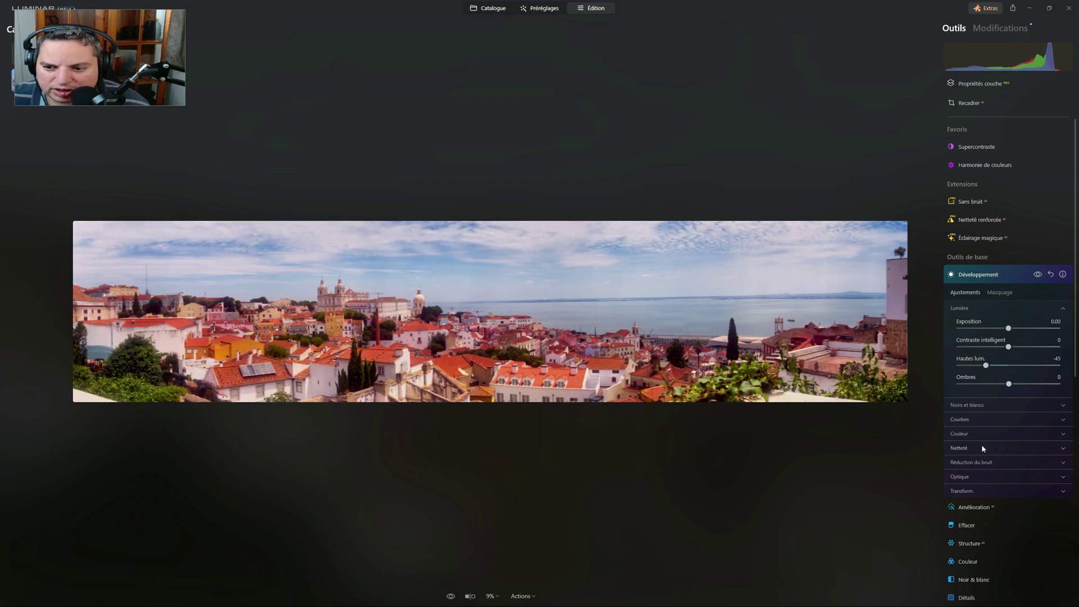
Brighten the city panorama by raising the midpoint of its Courbes tone curve, and return to the catalogue
left_click(960, 419)
left_click_drag(1004, 494, 1006, 489)
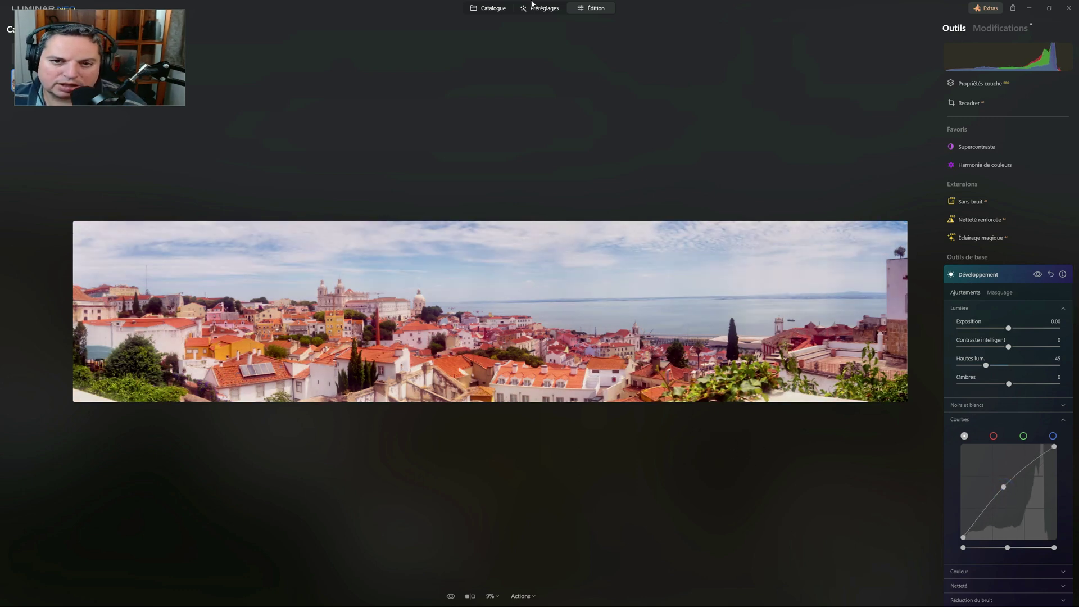
left_click(495, 10)
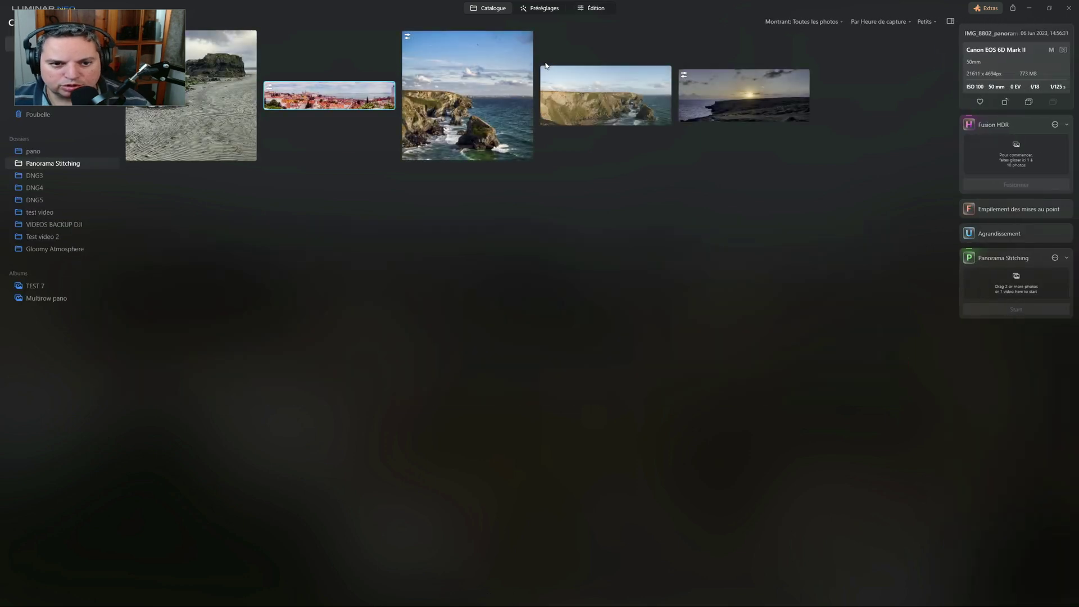